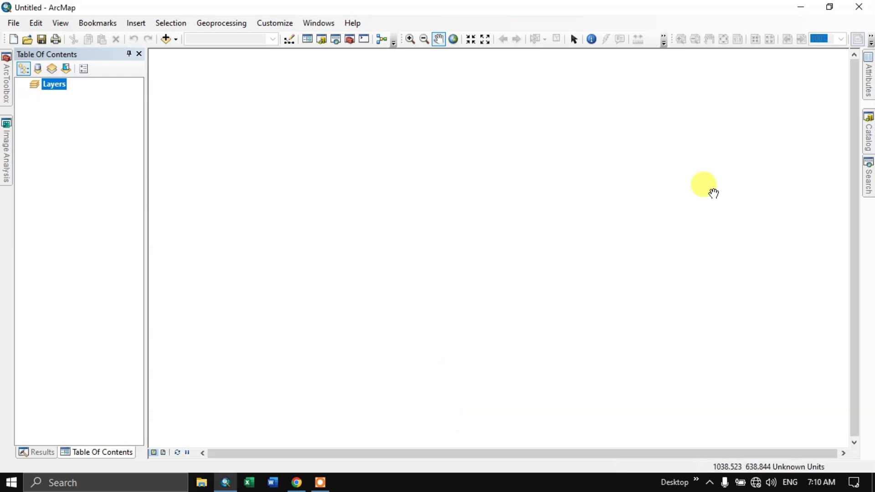
- Open the Catalog window docked beside the empty untitled map
left_click(323, 43)
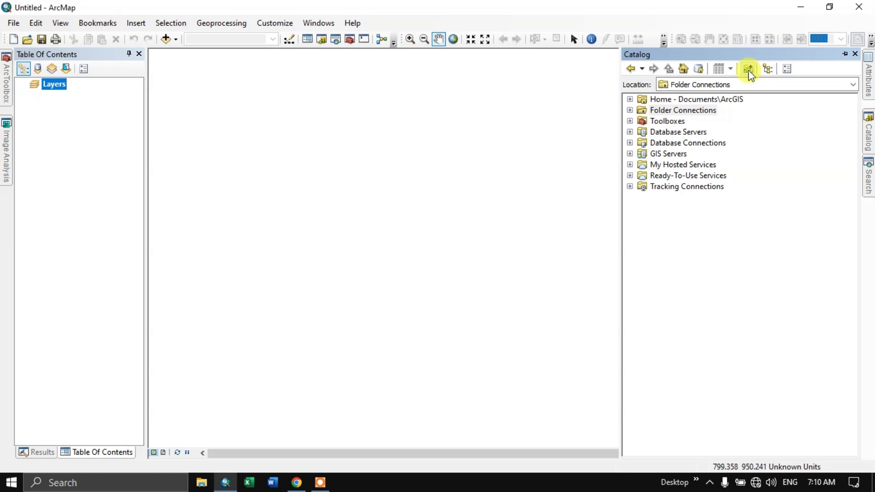
- Start a new folder connection and choose D:\ArcGIS under This PC > New Volume (D:)
left_click(749, 70)
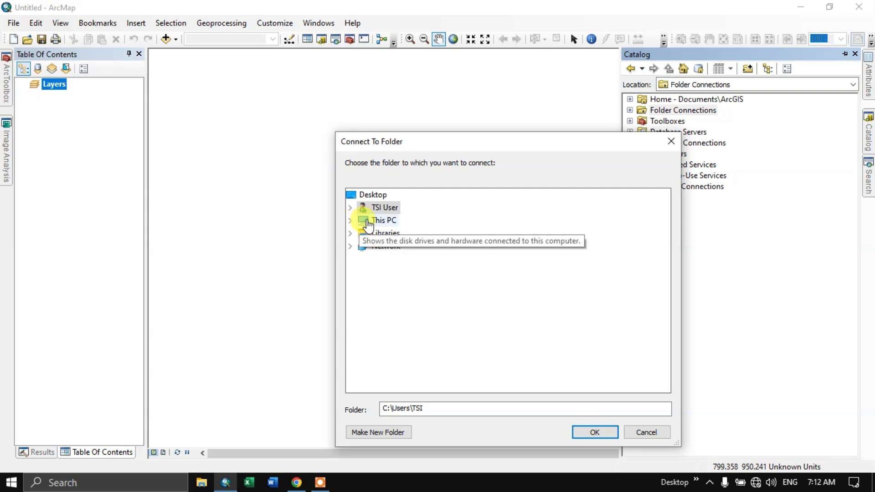
left_click(354, 223)
left_click(354, 222)
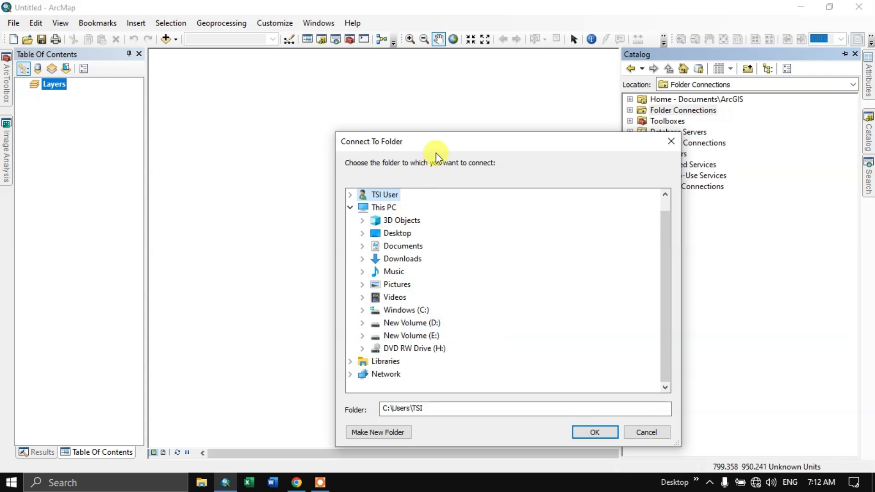
left_click_drag(434, 145, 358, 73)
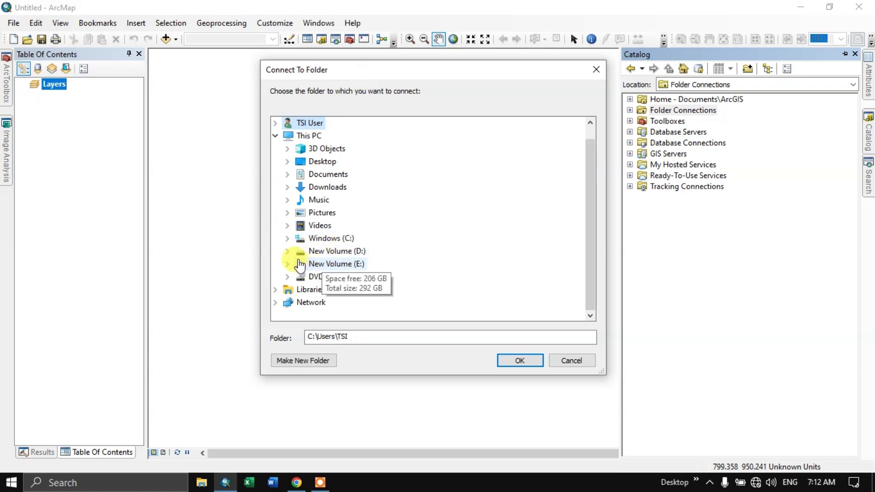
left_click(287, 252)
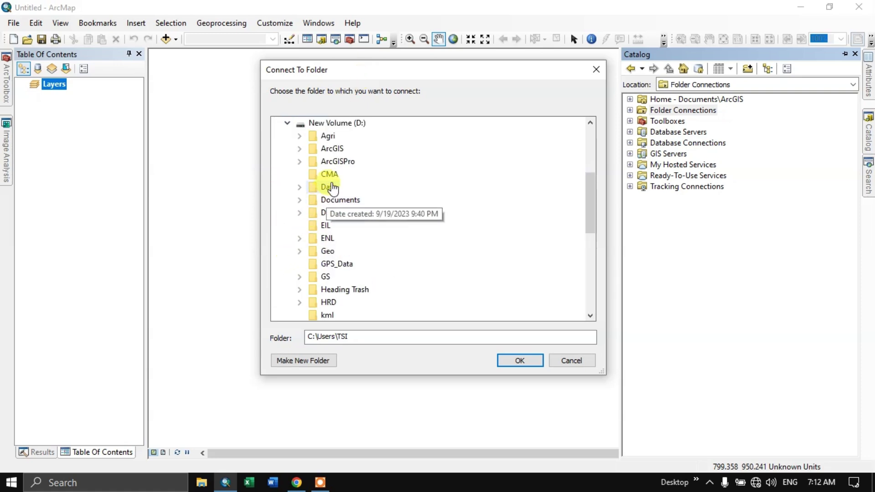
double_click(329, 151)
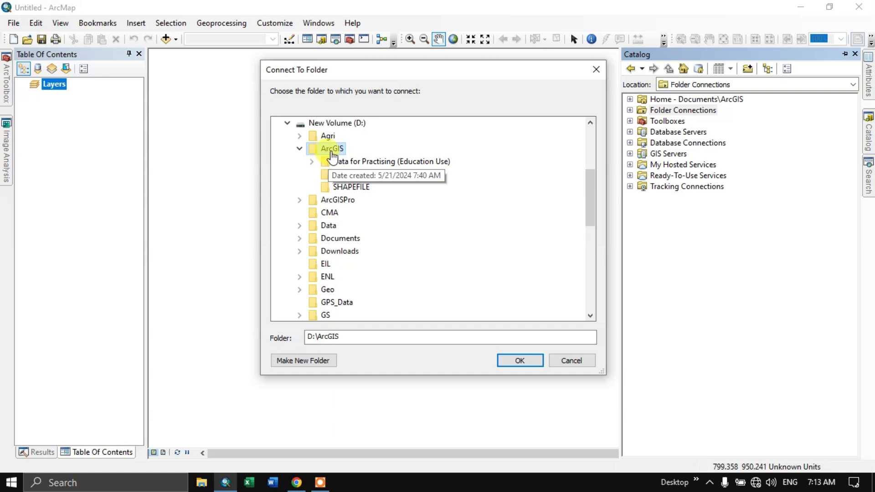
- Confirm the D:\ArcGIS connection and expand it under Folder Connections
left_click(518, 362)
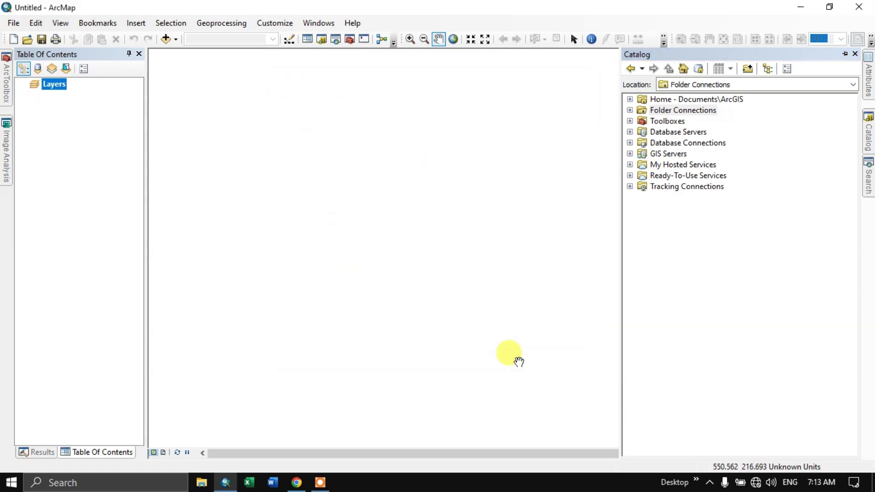
mouse_move(871, 132)
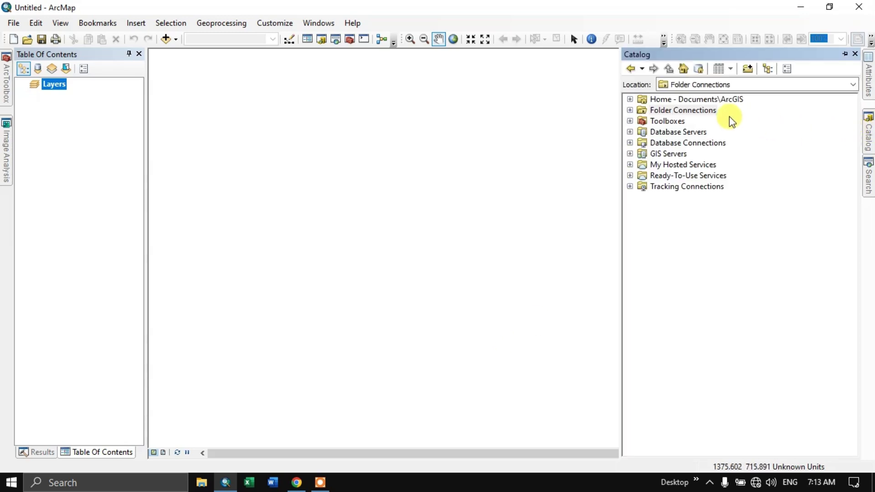
left_click(630, 110)
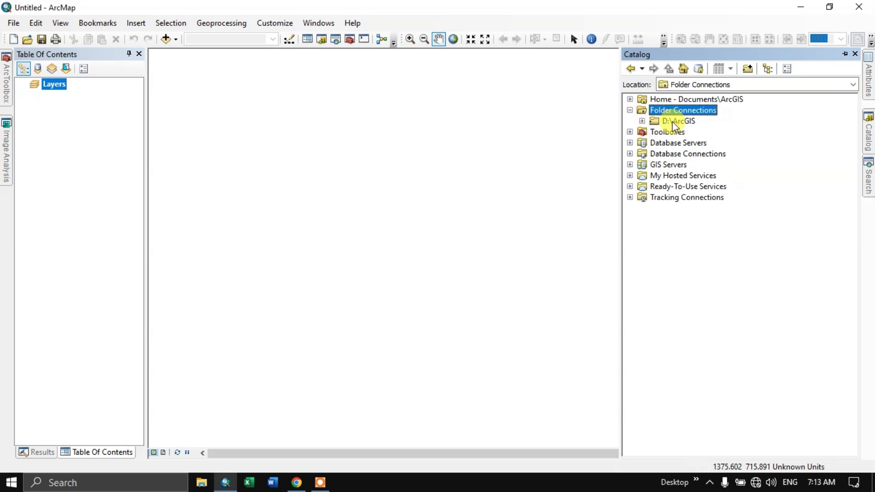
left_click(642, 121)
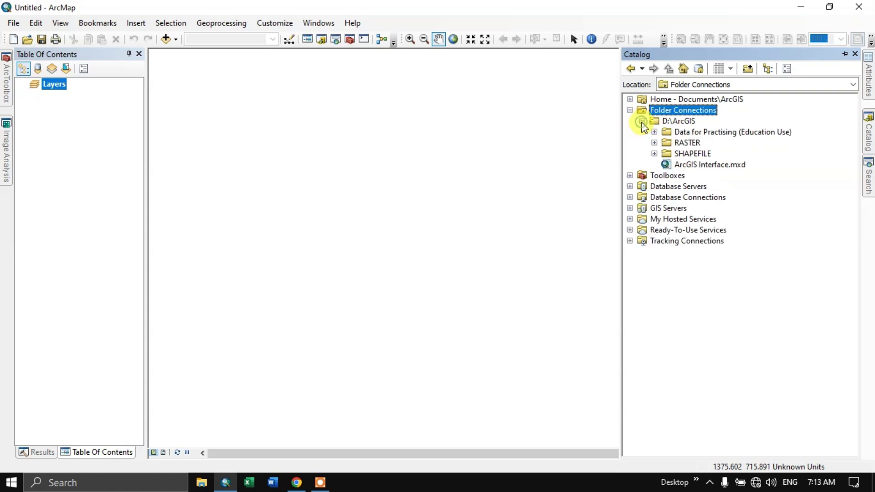
- Create a new folder named Vectors inside D:\ArcGIS
left_click(691, 122)
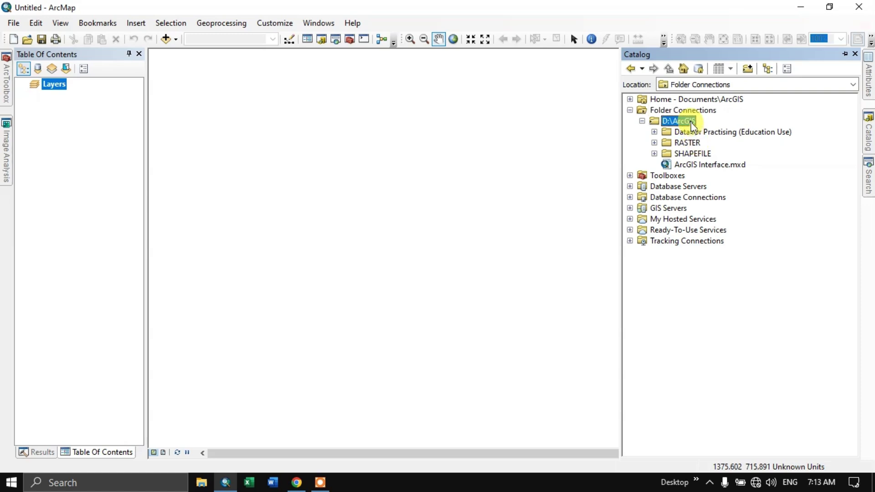
right_click(691, 121)
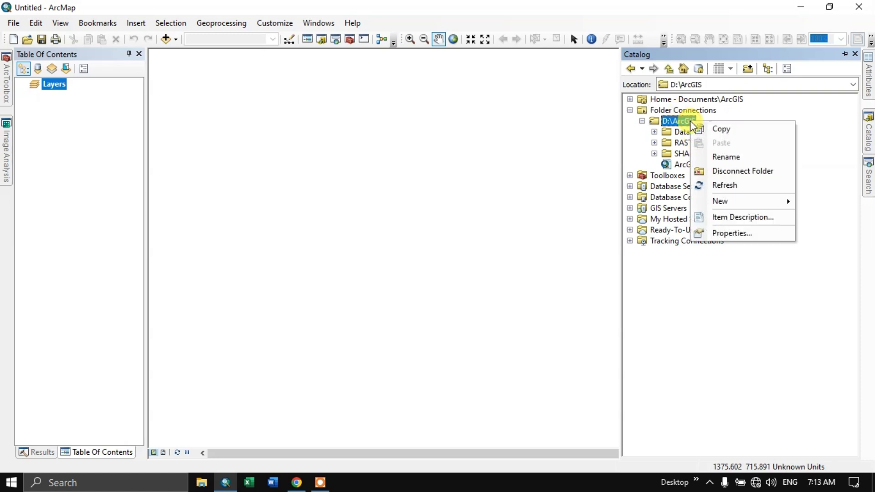
left_click(723, 201)
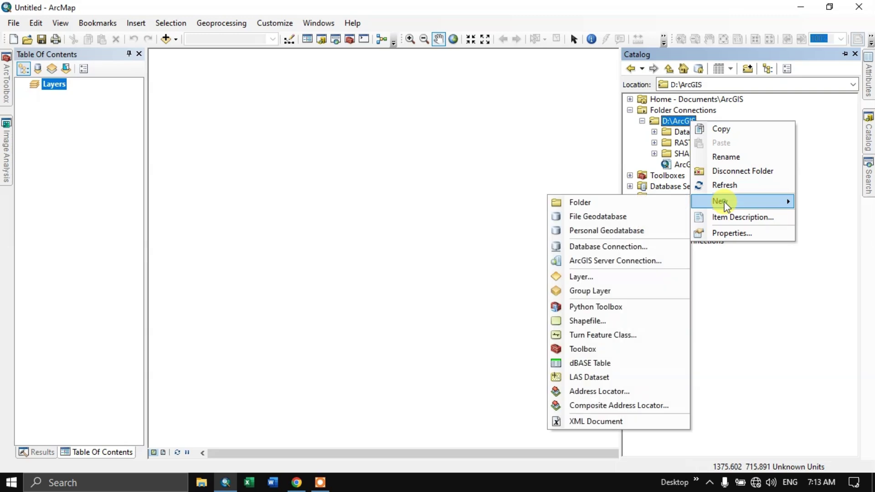
left_click(601, 200)
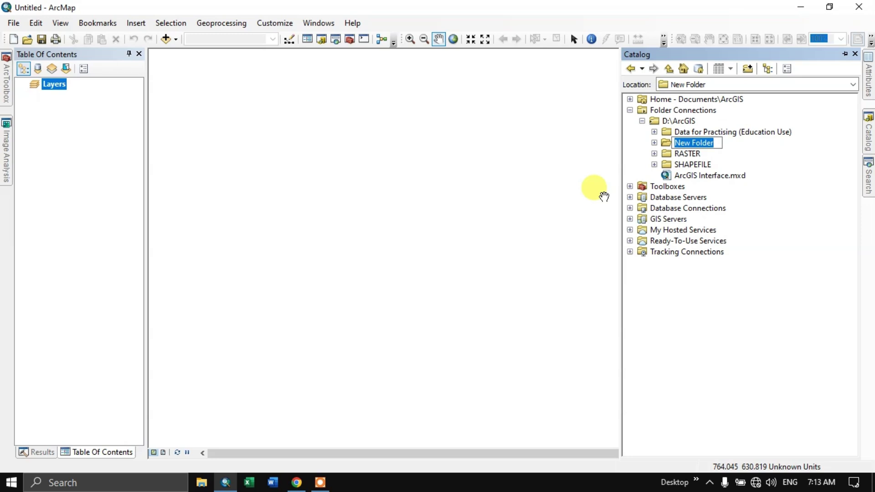
type("Vec")
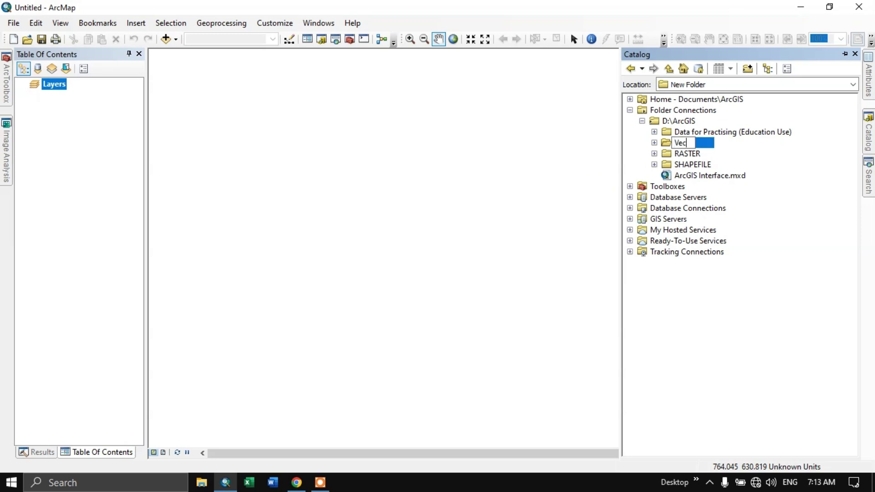
type("tors")
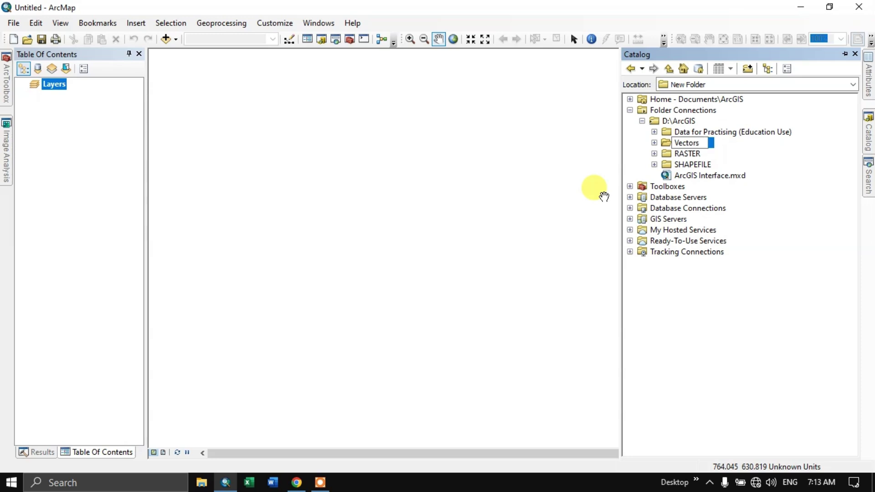
key("Return")
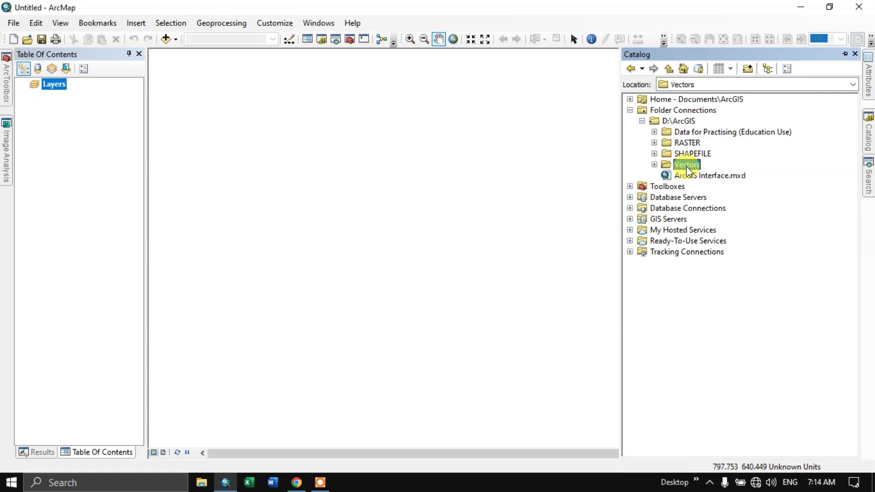
- Begin renaming the Data for Practising folder, then commit it with its name unchanged
left_click(688, 133)
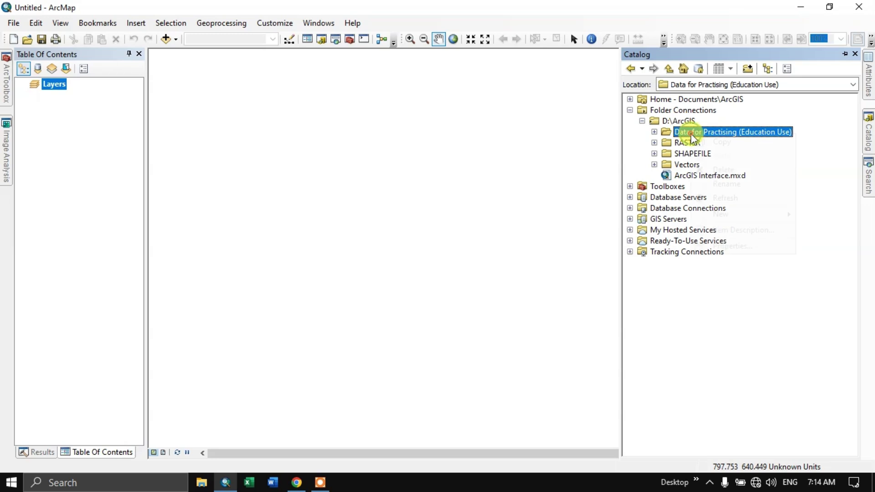
right_click(689, 133)
left_click(725, 184)
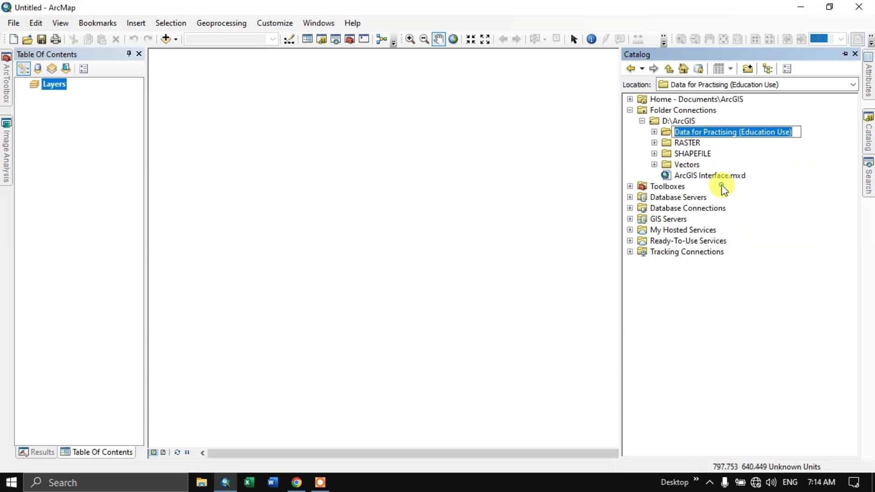
left_click(688, 131)
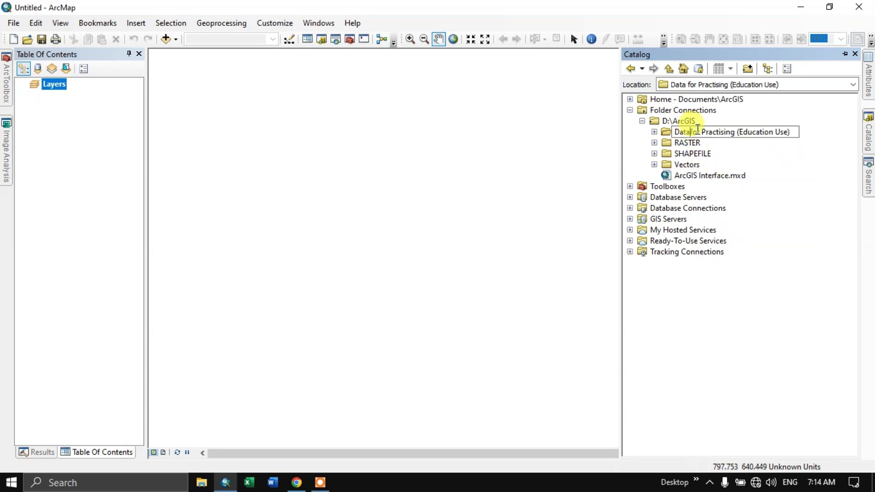
type("_")
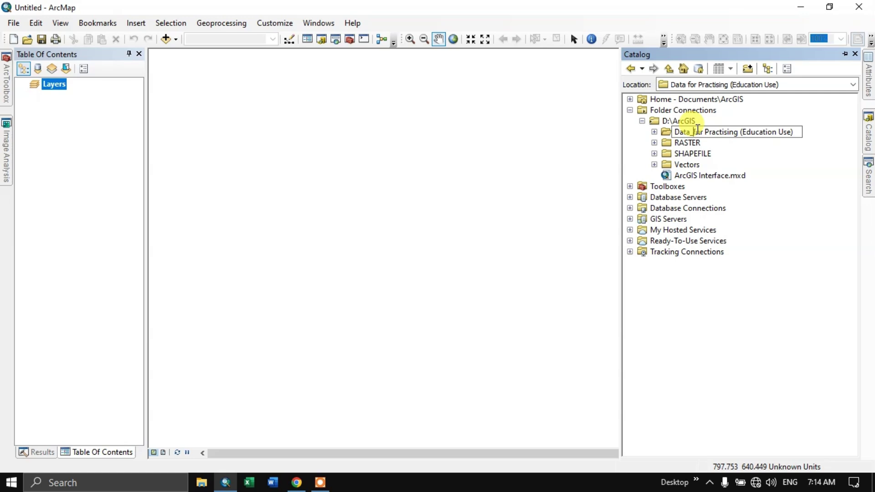
key("BackSpace")
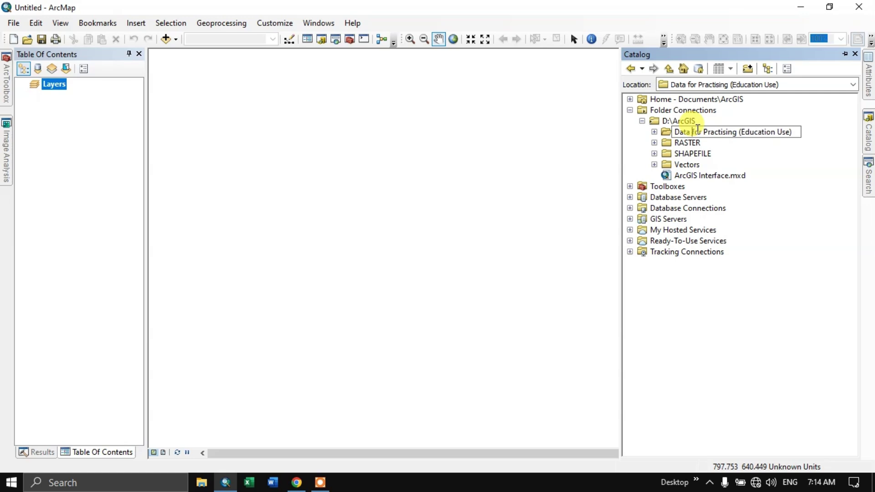
key("Return")
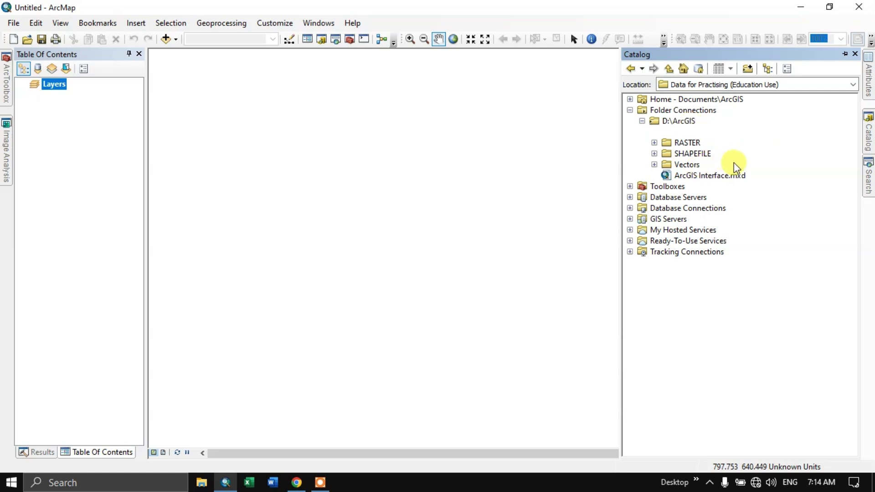
- Start a new shapefile in the Vectors folder via New > Shapefile
left_click(676, 165)
right_click(681, 165)
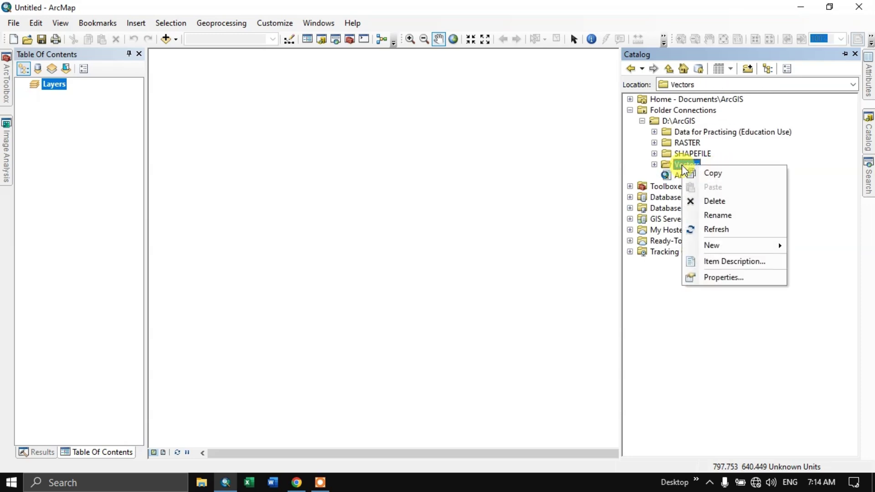
mouse_move(712, 245)
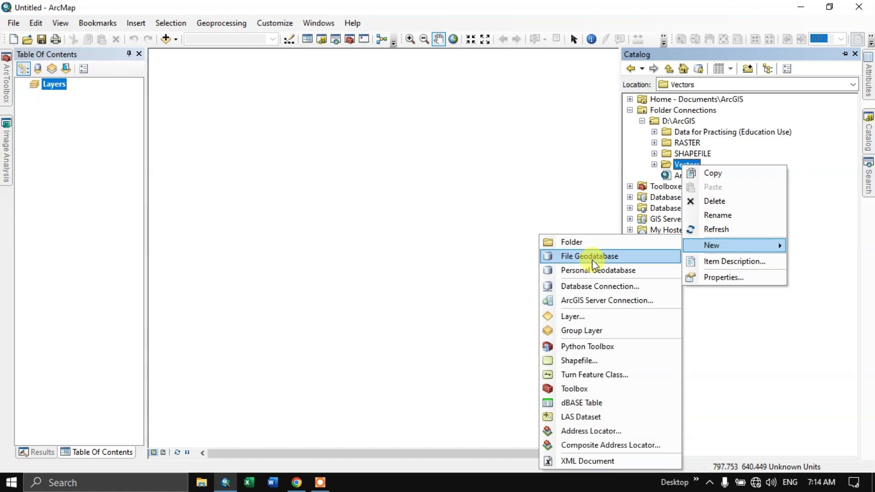
left_click(579, 360)
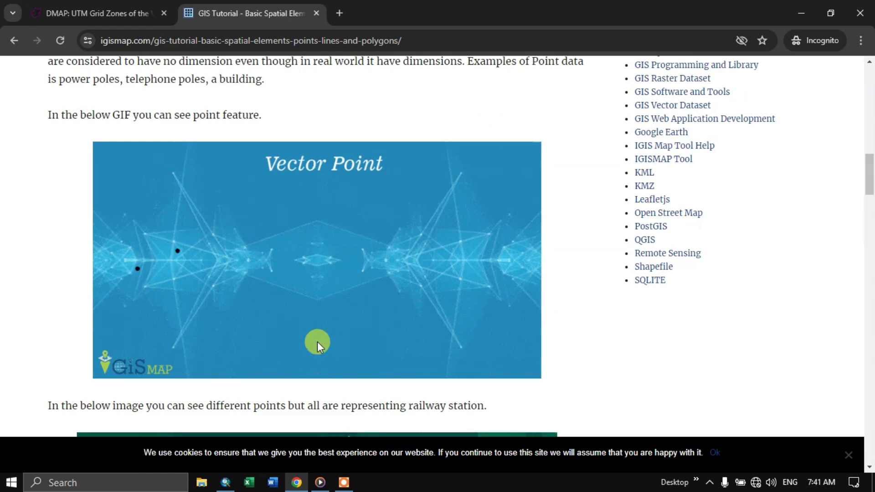
- Scroll the igismap tutorial up to the Vector Point Data heading and its GIF
scroll(196, 289, "up", 1)
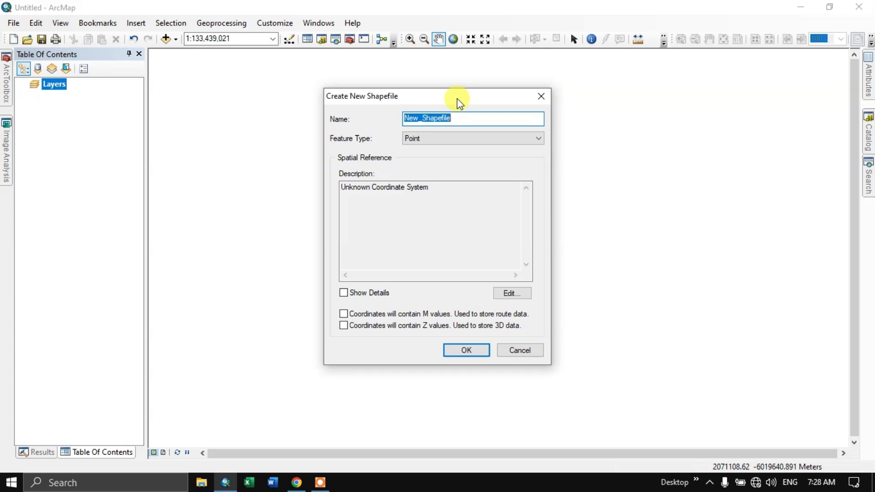
- Rename the new shapefile to Point and open its Spatial Reference Properties
left_click_drag(463, 117, 404, 112)
left_click(452, 119)
left_click_drag(452, 118, 405, 117)
type("P")
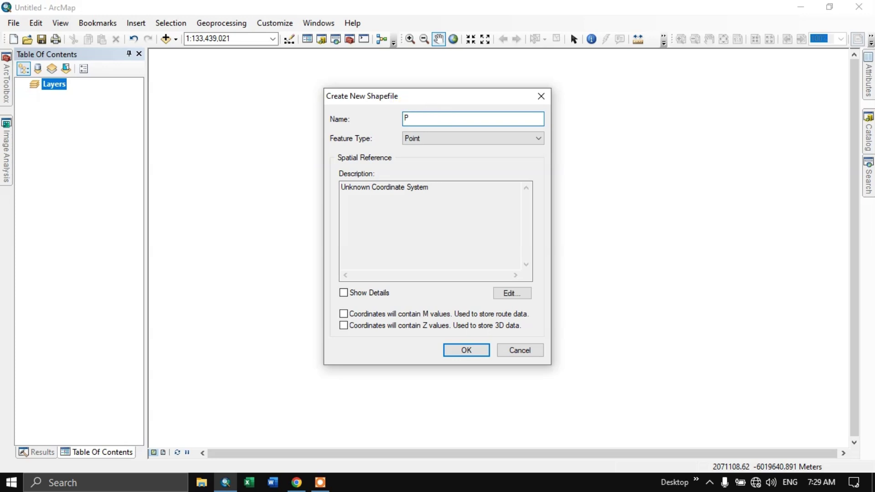
type("oints")
left_click(515, 294)
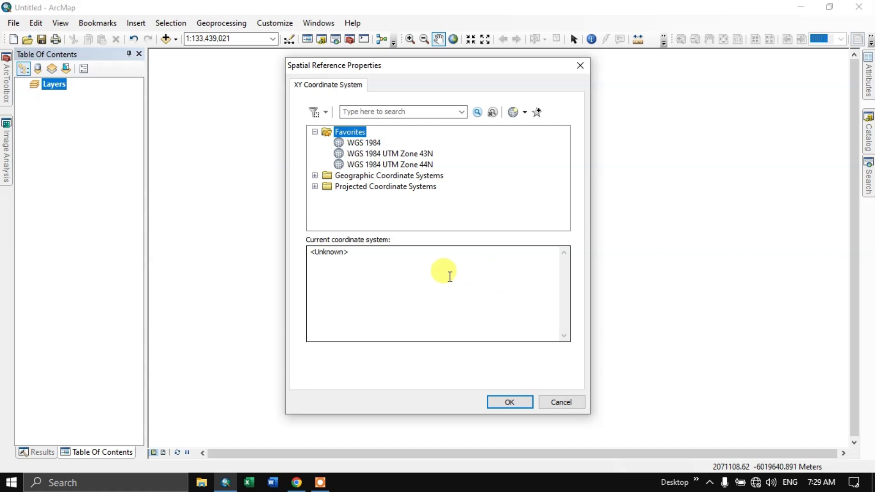
- Switch Chrome to the DMAP UTM Grid Zones of the World map page
left_click(298, 482)
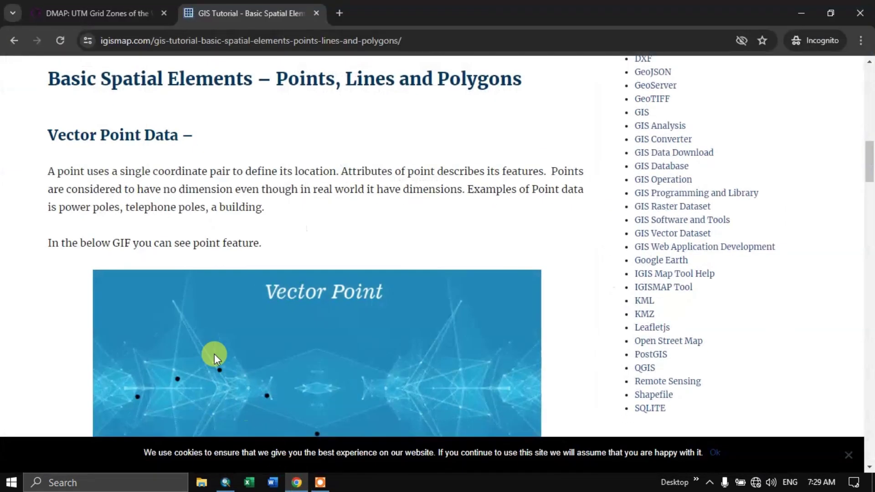
left_click(73, 10)
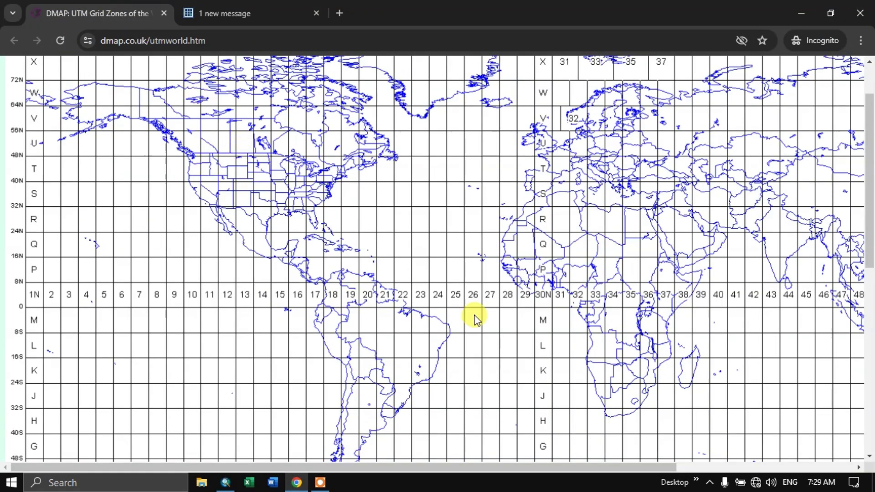
scroll(472, 317, "up", 2)
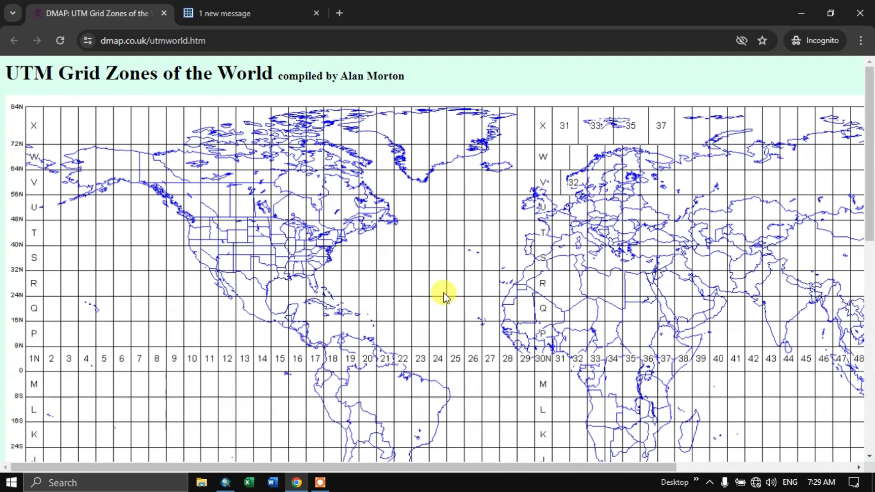
left_click(206, 41)
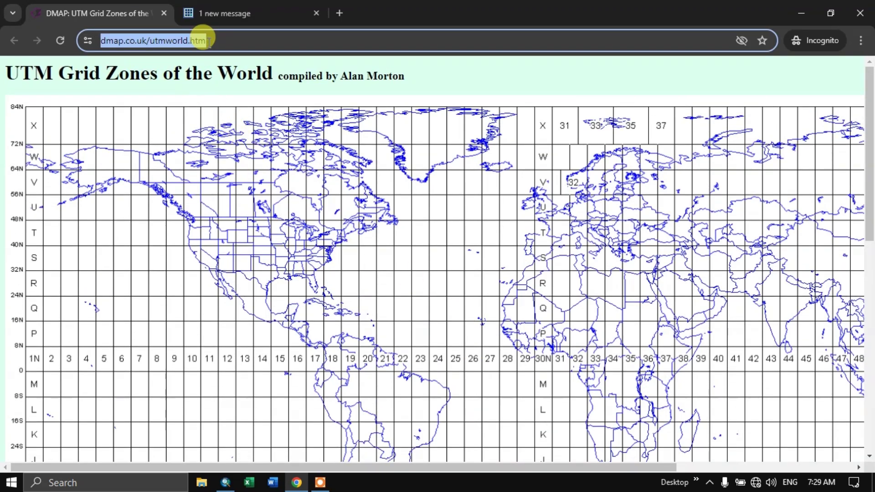
- Scroll and pan the world map to inspect the UTM zone numbers and latitude bands
scroll(419, 286, "down", 3)
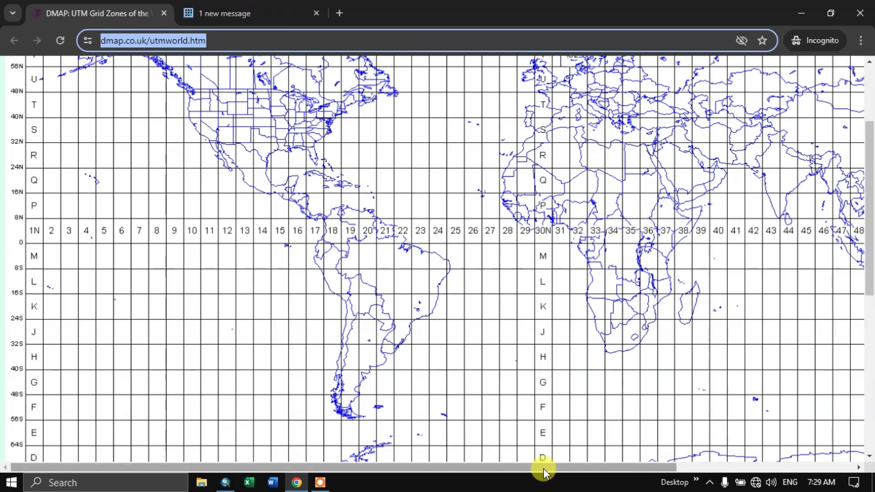
left_click_drag(545, 466, 723, 466)
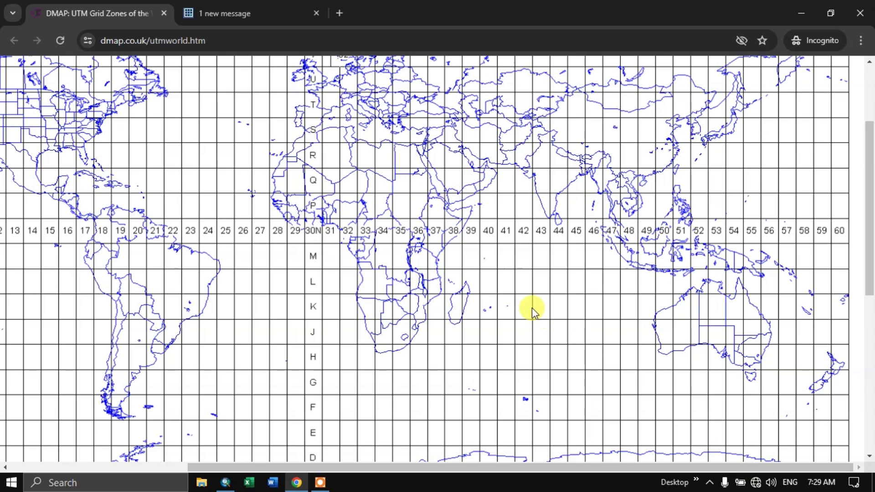
scroll(532, 307, "up", 2)
scroll(532, 310, "up", 2)
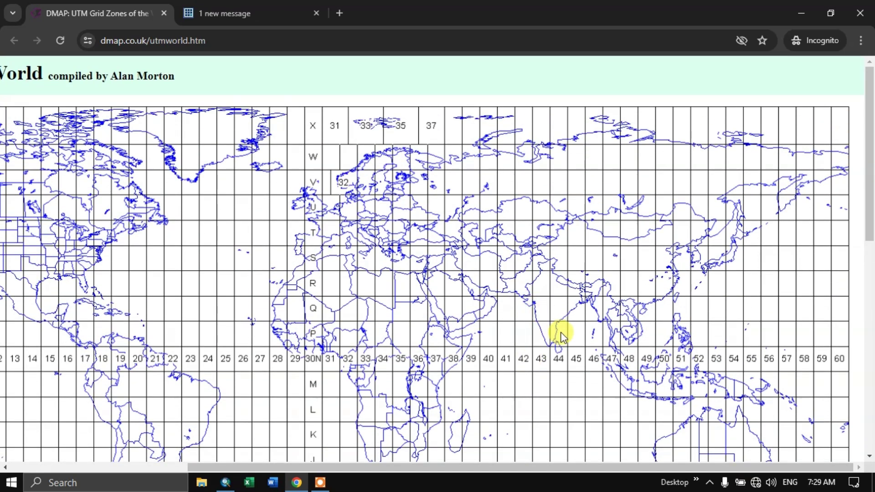
scroll(562, 335, "down", 2)
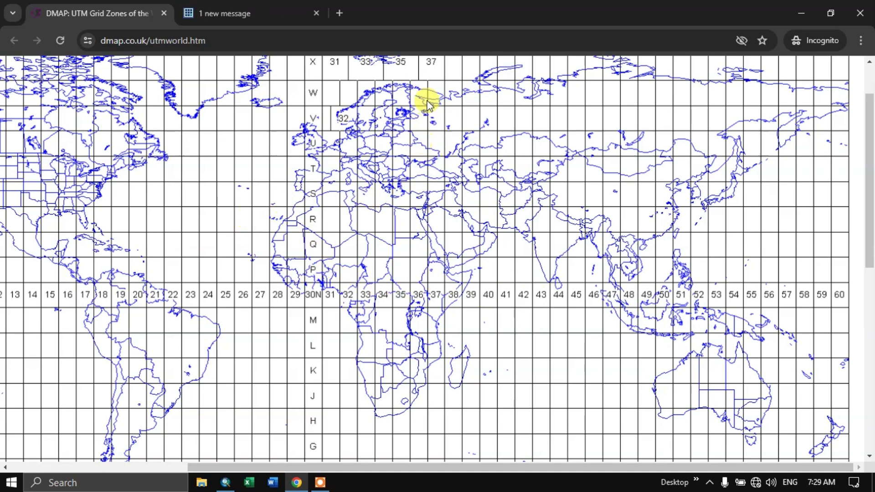
scroll(427, 119, "up", 2)
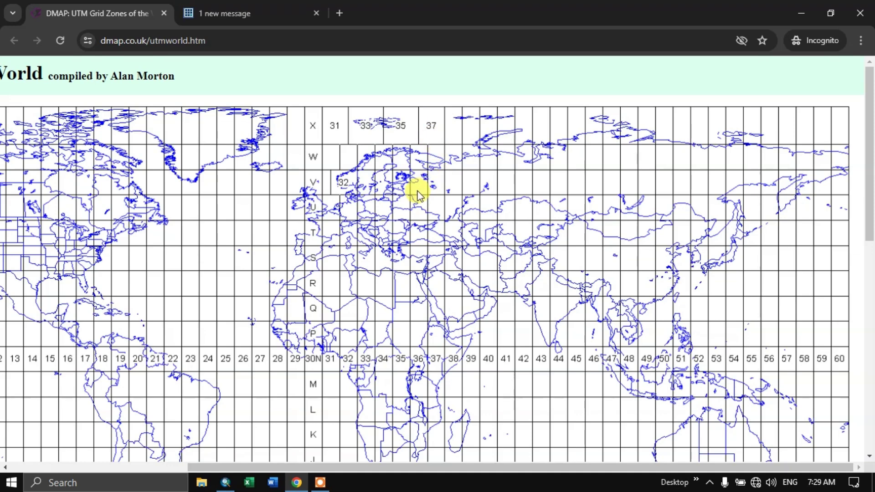
scroll(416, 205, "down", 3)
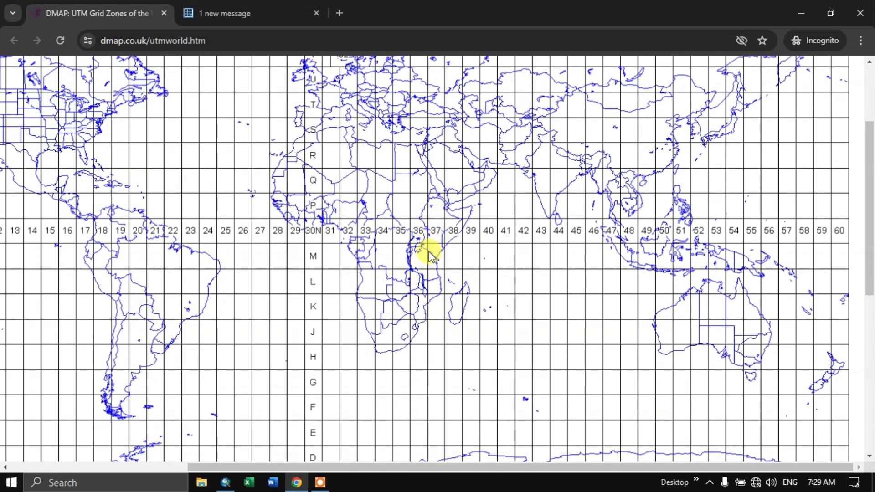
scroll(421, 227, "down", 3)
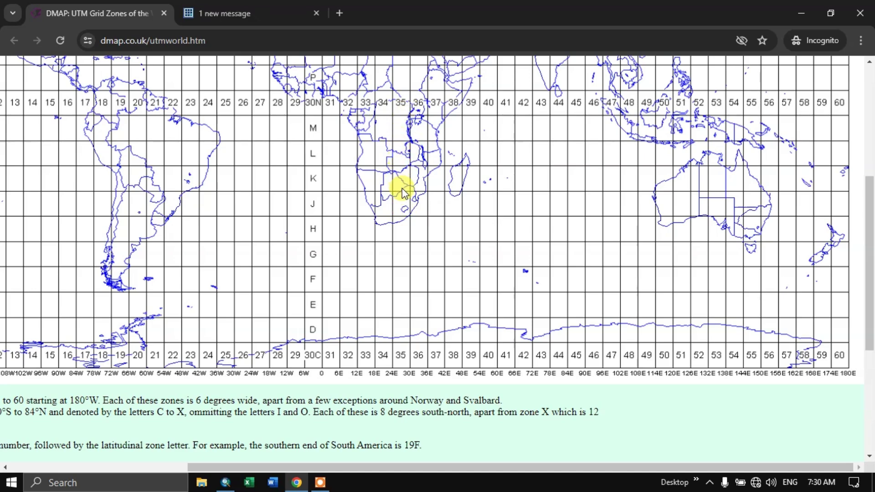
scroll(558, 231, "up", 1)
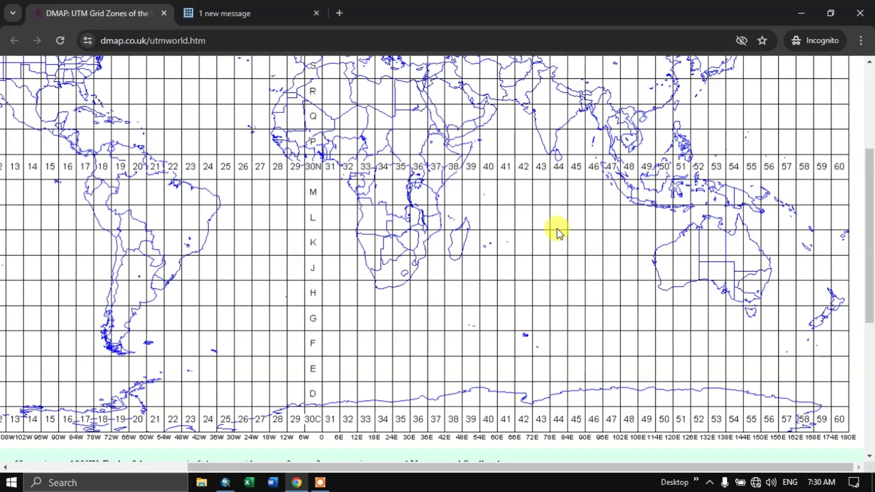
scroll(557, 229, "up", 1)
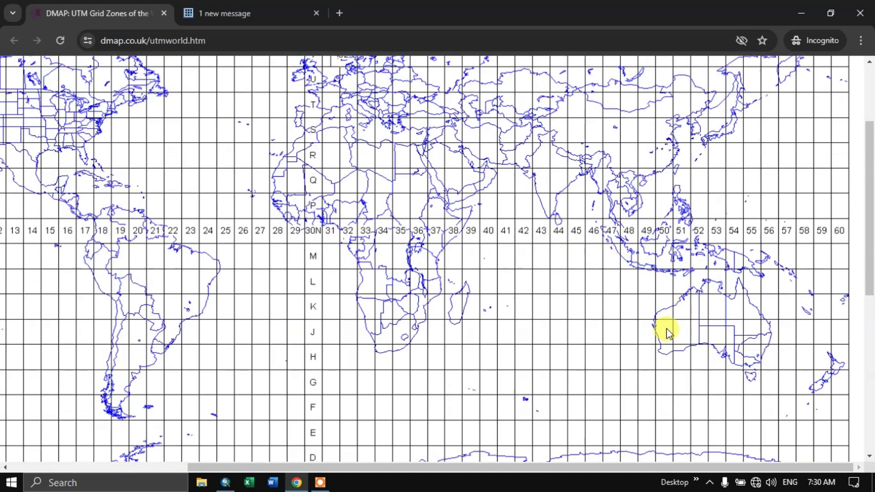
scroll(667, 329, "up", 1)
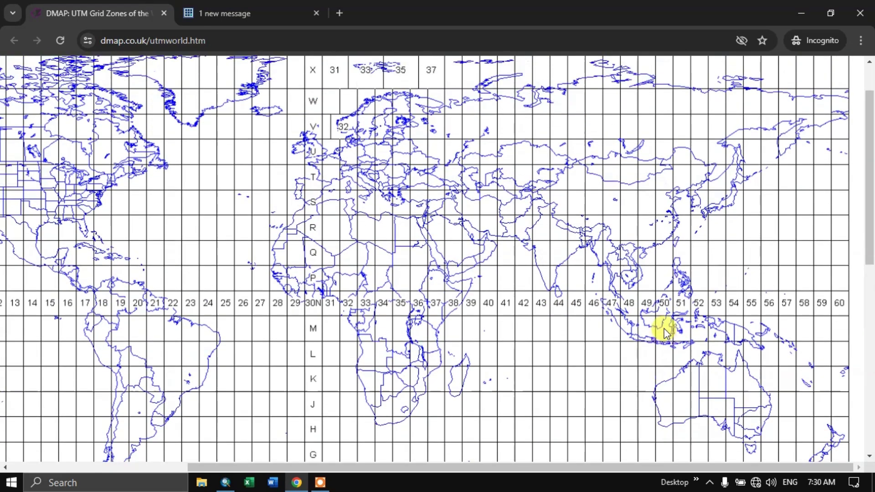
scroll(665, 332, "up", 1)
scroll(666, 334, "down", 1)
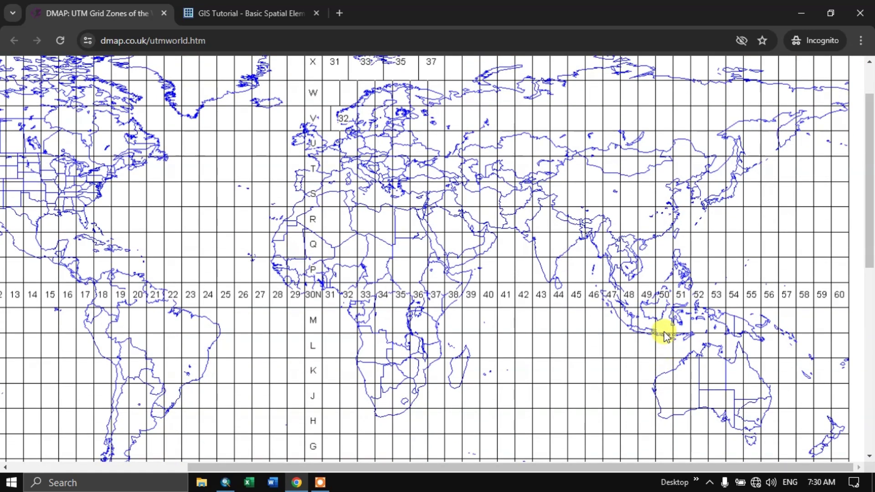
scroll(665, 303, "down", 2)
scroll(665, 303, "up", 2)
left_click_drag(454, 464, 335, 471)
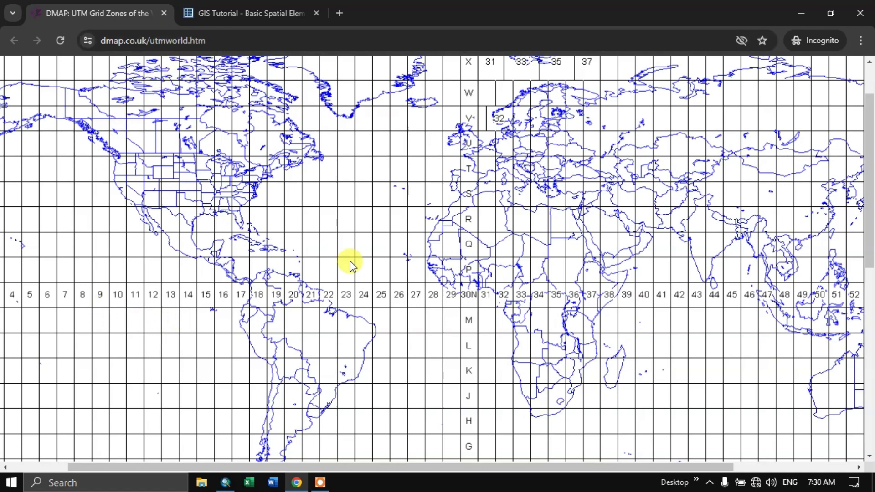
- Back in ArcMap, expand Projected Coordinate Systems > UTM > WGS 1984
left_click(226, 482)
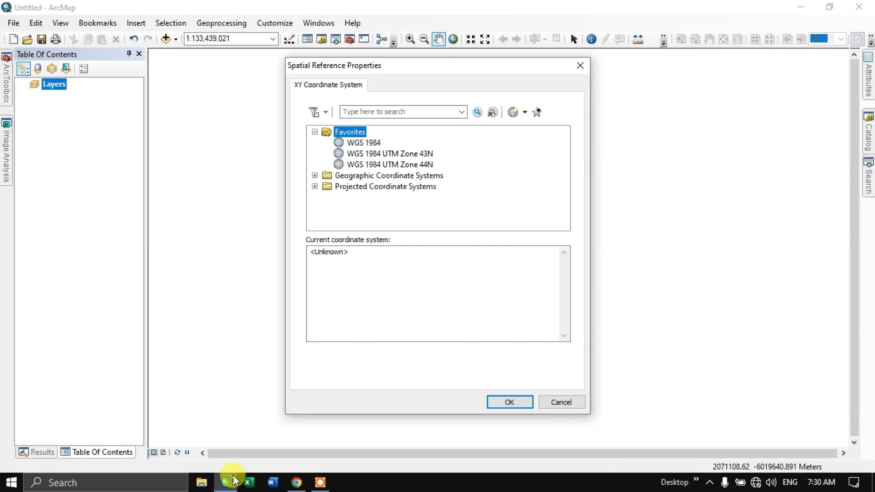
left_click(315, 186)
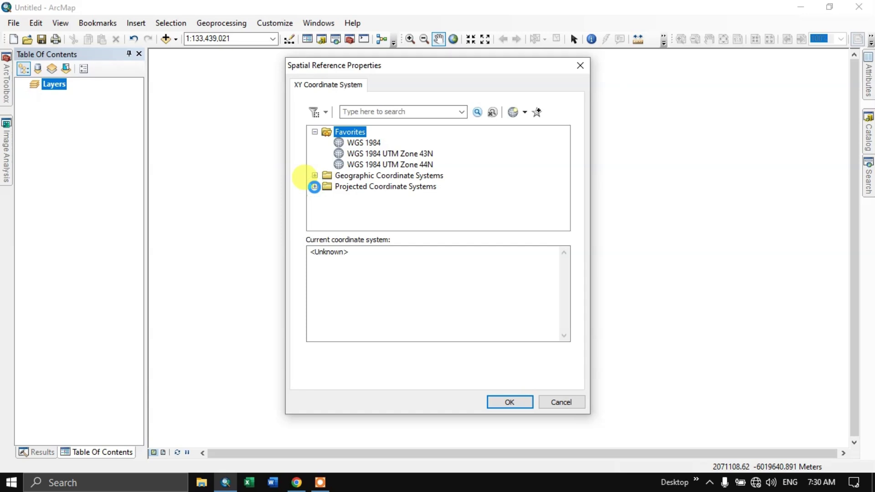
scroll(358, 189, "down", 1)
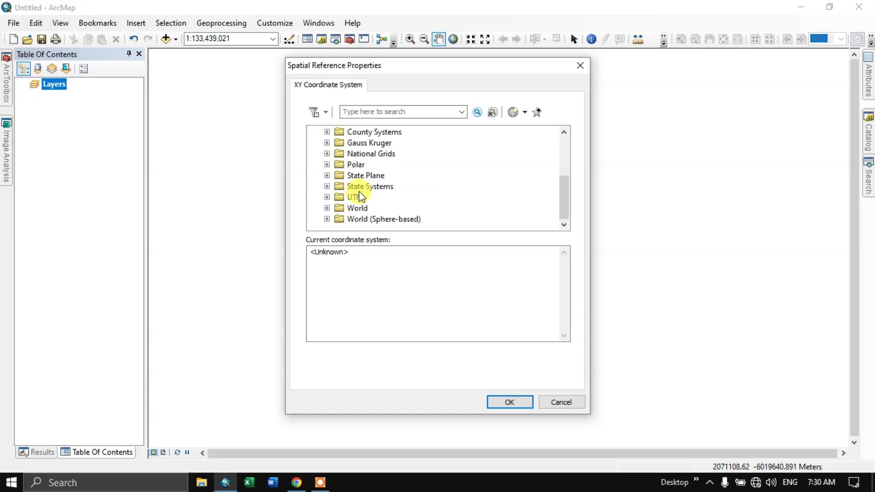
left_click(327, 198)
scroll(358, 201, "down", 1)
scroll(360, 193, "down", 2)
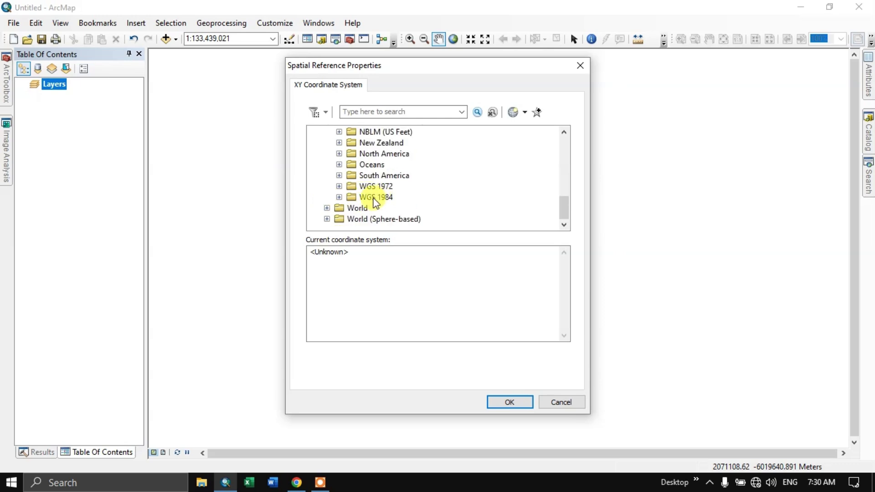
double_click(367, 198)
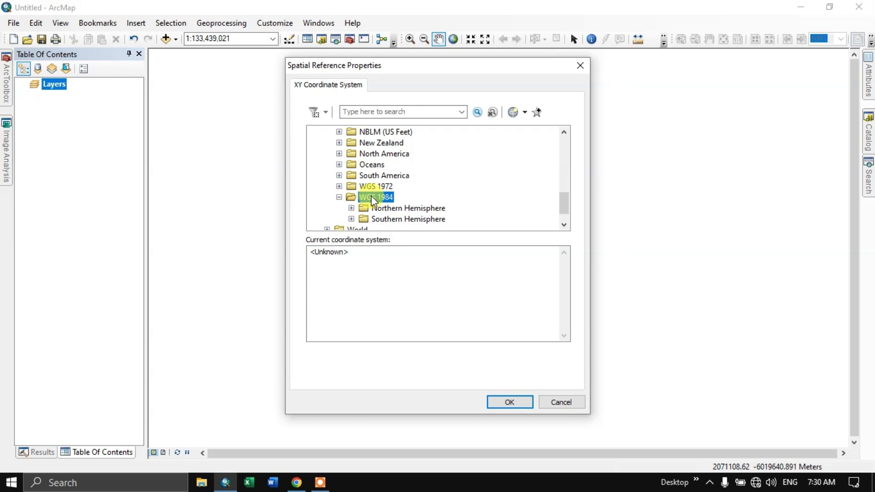
scroll(373, 195, "down", 1)
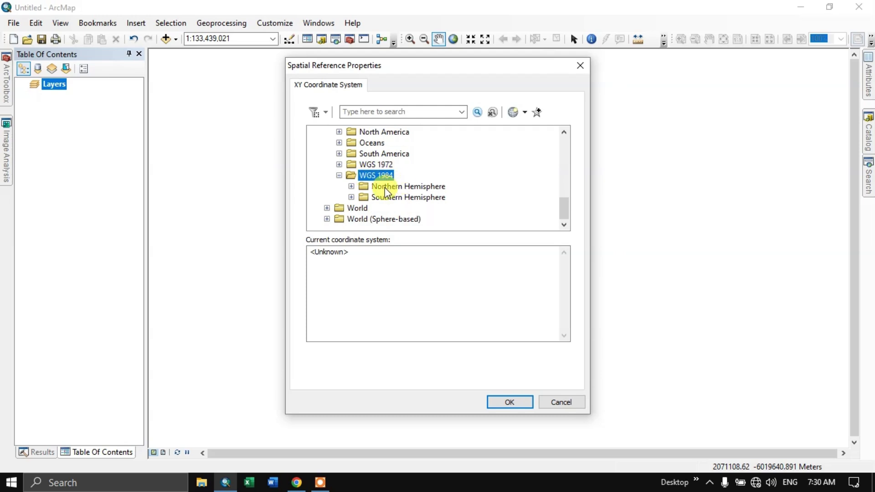
- Open Northern Hemisphere and select WGS 1984 UTM Zone 44N
left_click(389, 187)
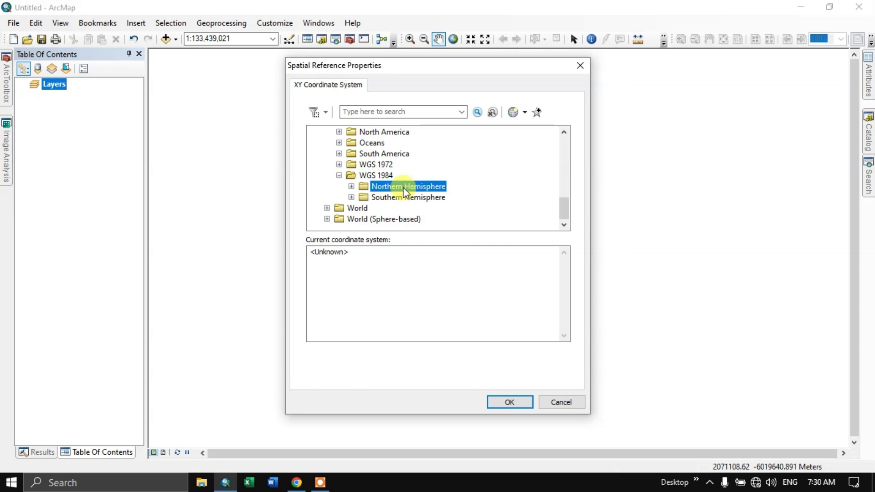
double_click(404, 187)
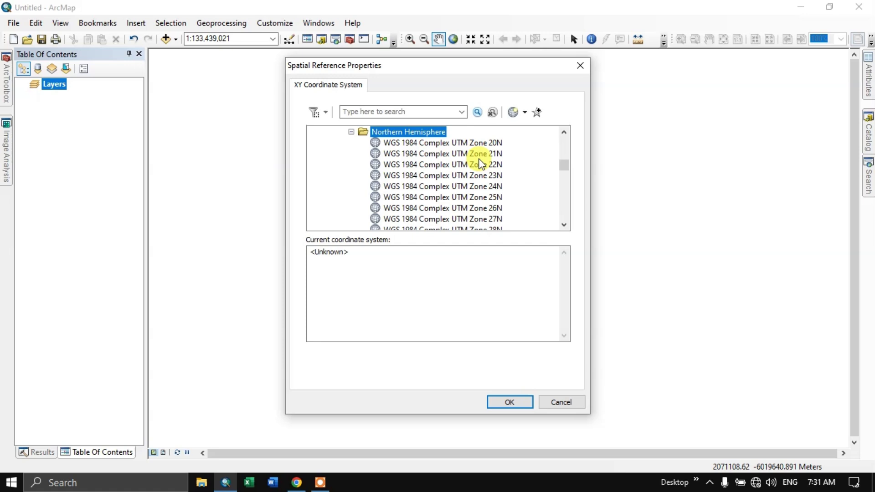
scroll(458, 177, "down", 4)
scroll(461, 180, "down", 8)
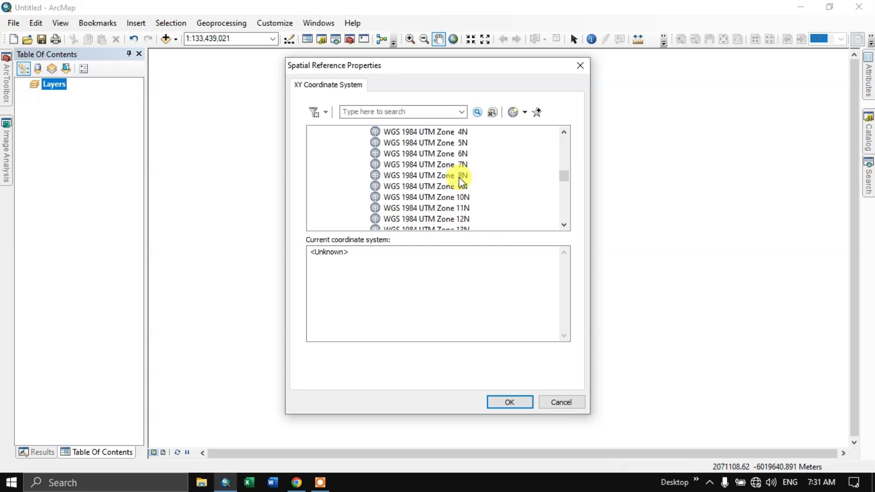
scroll(458, 177, "down", 6)
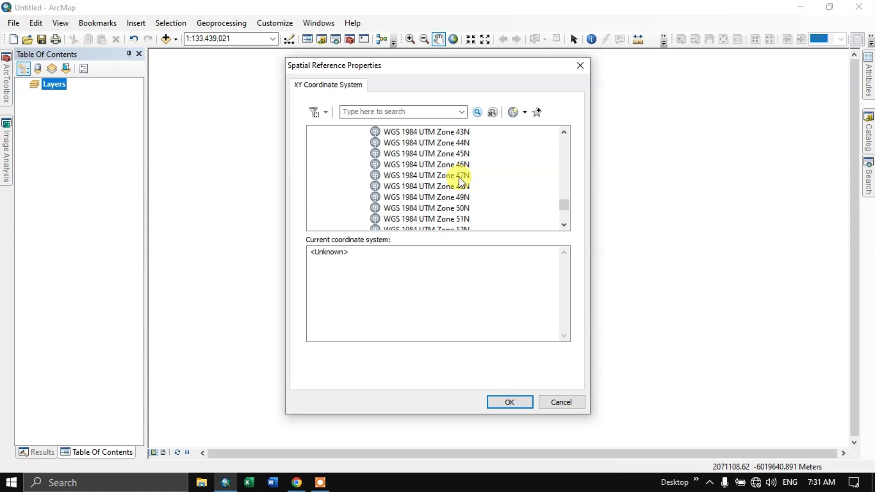
left_click(458, 142)
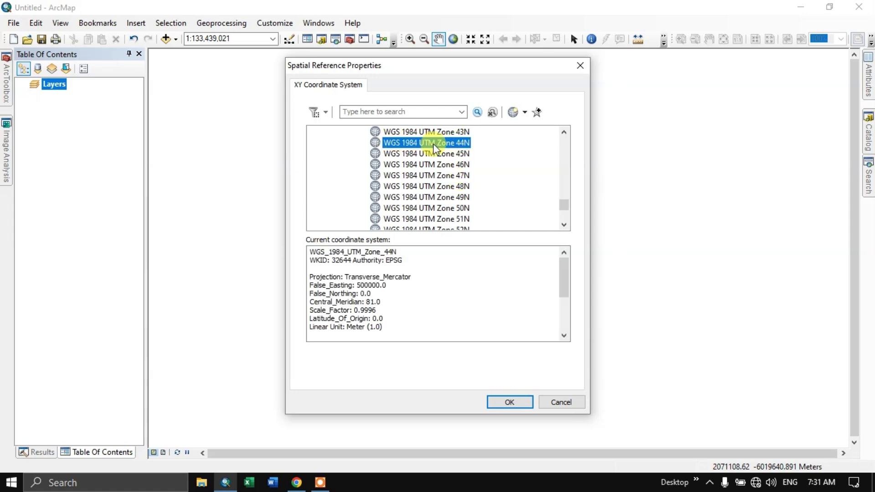
left_click(297, 482)
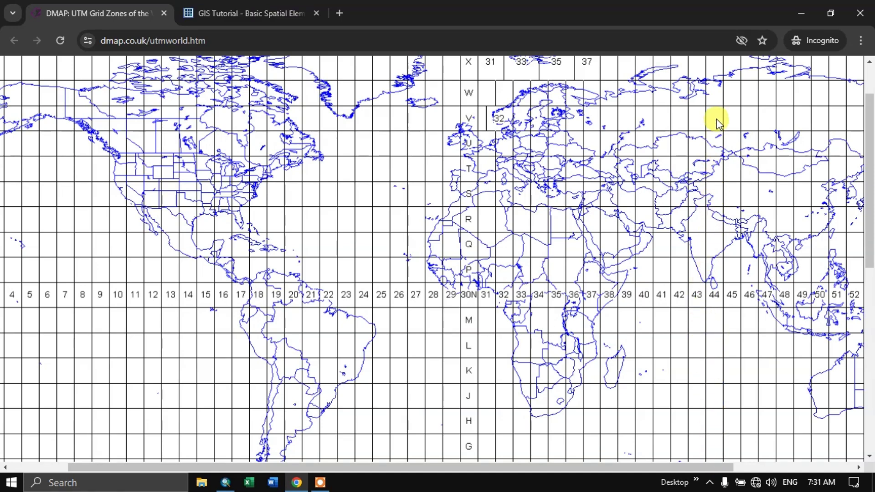
- Add WGS 1984 UTM Zone 44N to favourites and confirm it as the coordinate system
left_click(810, 6)
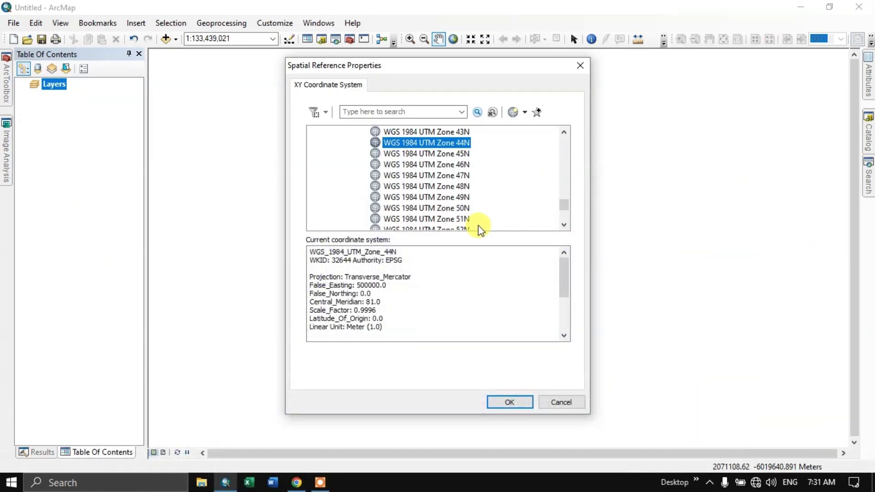
left_click(537, 112)
left_click(510, 403)
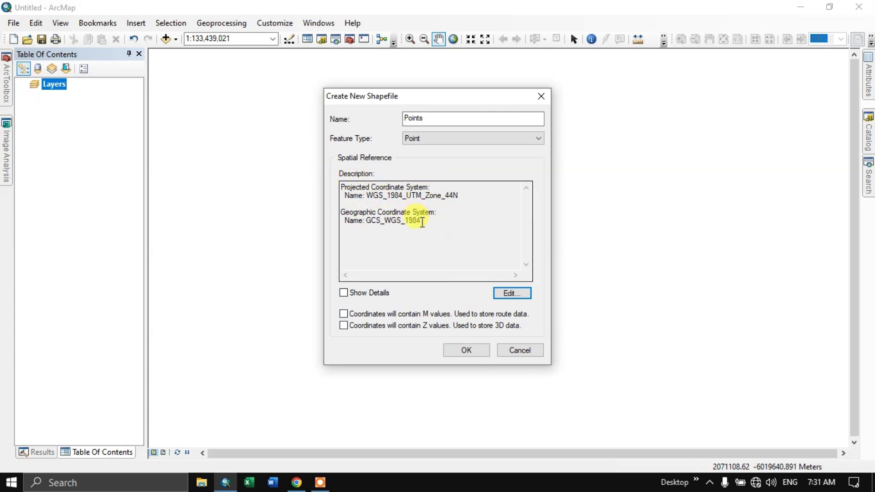
- Create the Points shapefile and reopen the Catalog window
left_click(470, 351)
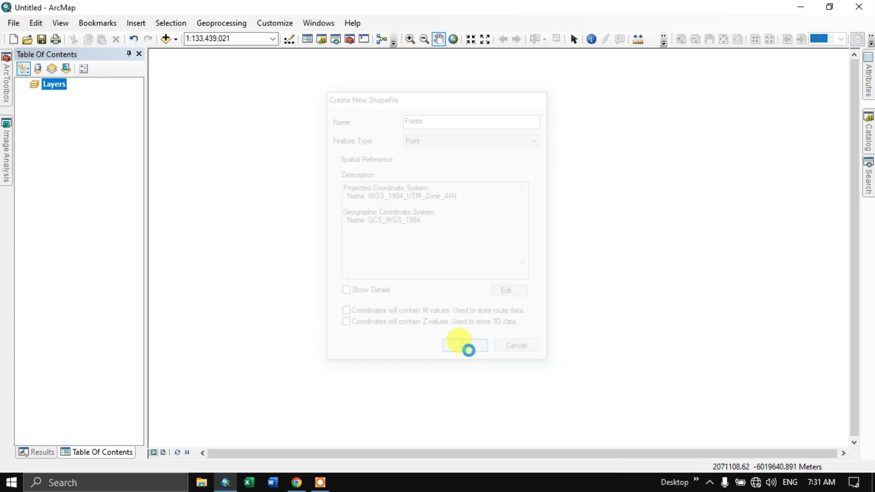
left_click(93, 106)
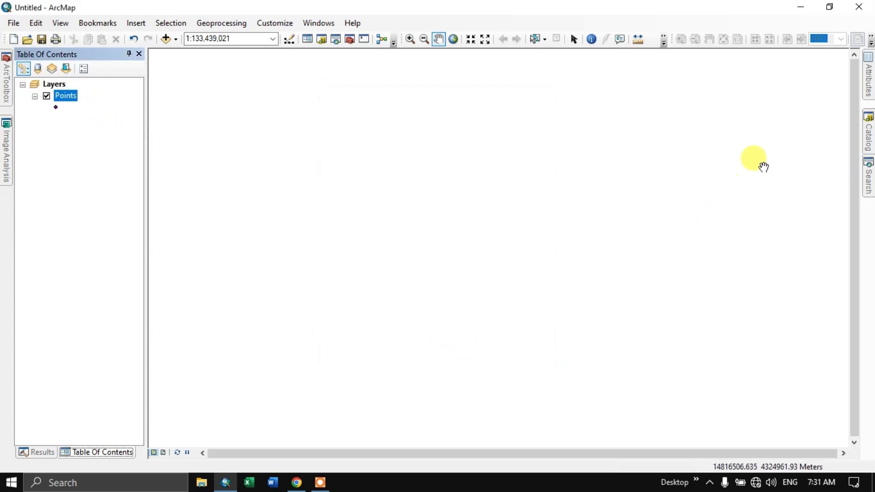
left_click(868, 133)
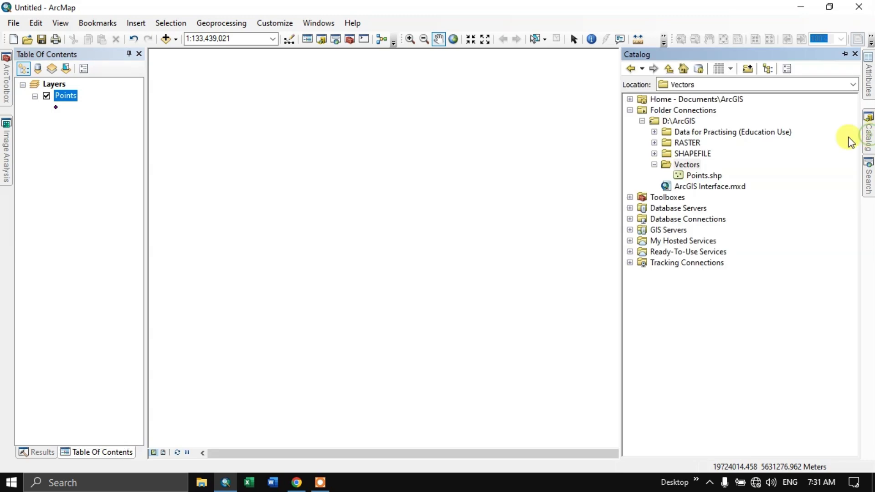
- Select the Vectors folder, then scroll the igismap tutorial down to Vector Line Data
left_click(691, 168)
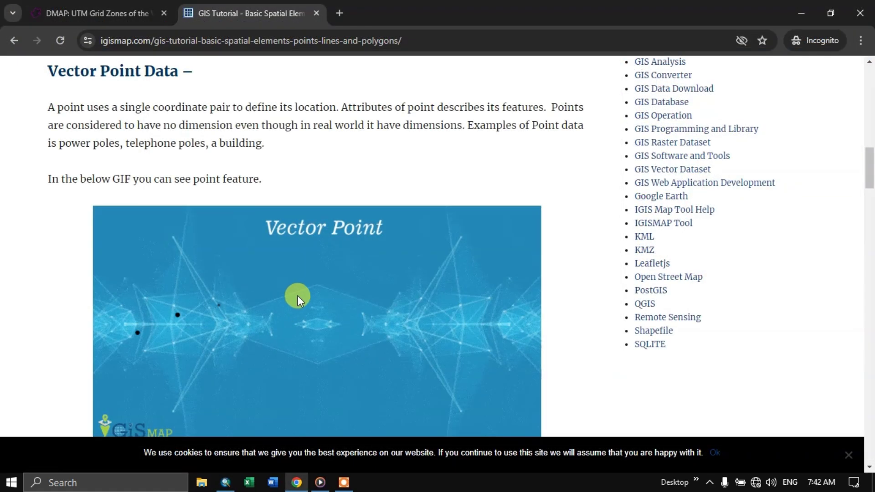
scroll(298, 295, "down", 3)
scroll(299, 294, "down", 12)
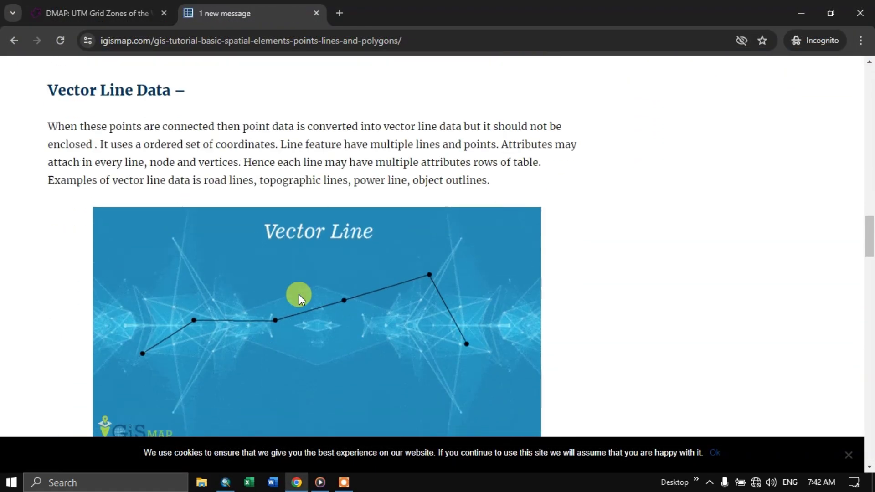
scroll(299, 294, "down", 1)
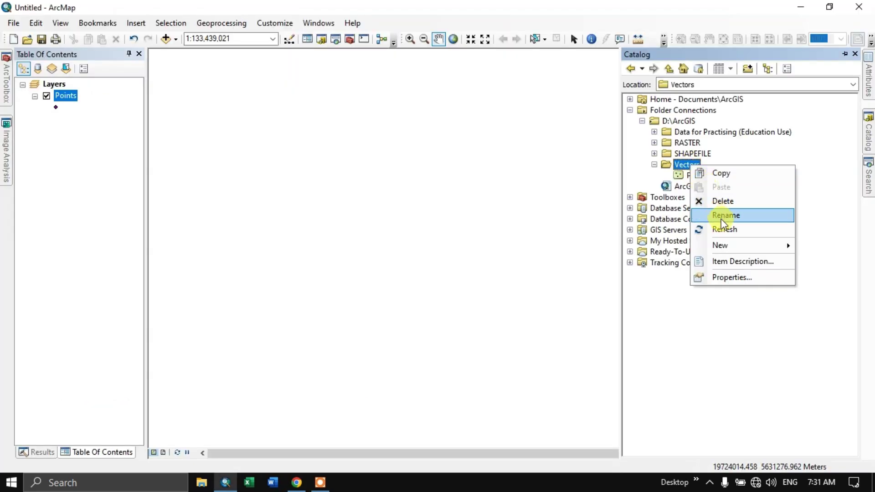
- Start a new shapefile in Vectors named Line with the Polyline feature type
mouse_move(728, 247)
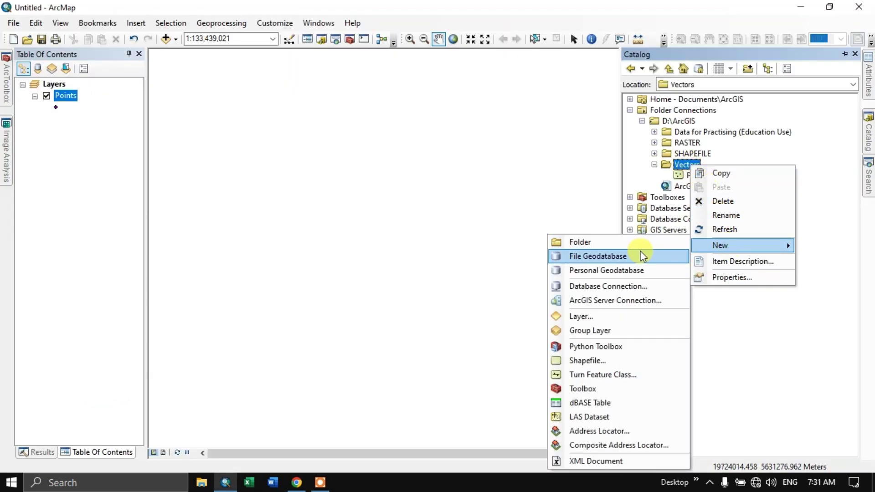
left_click(608, 361)
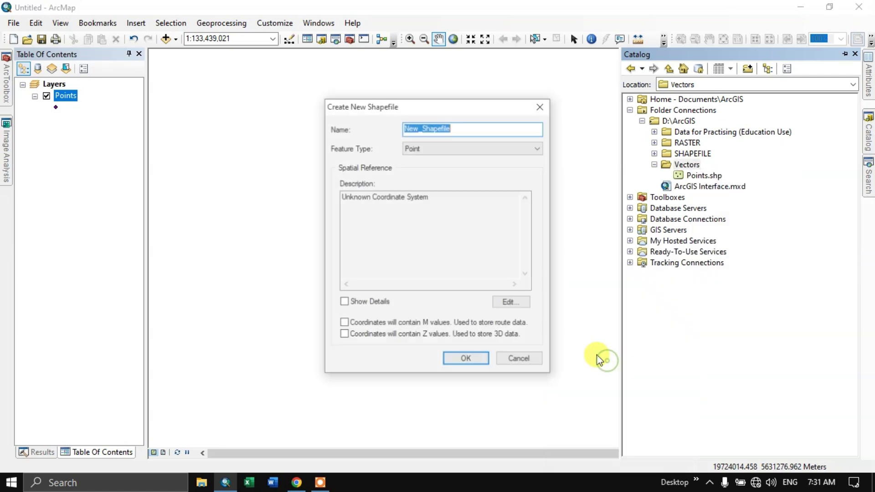
double_click(458, 128)
type("Line")
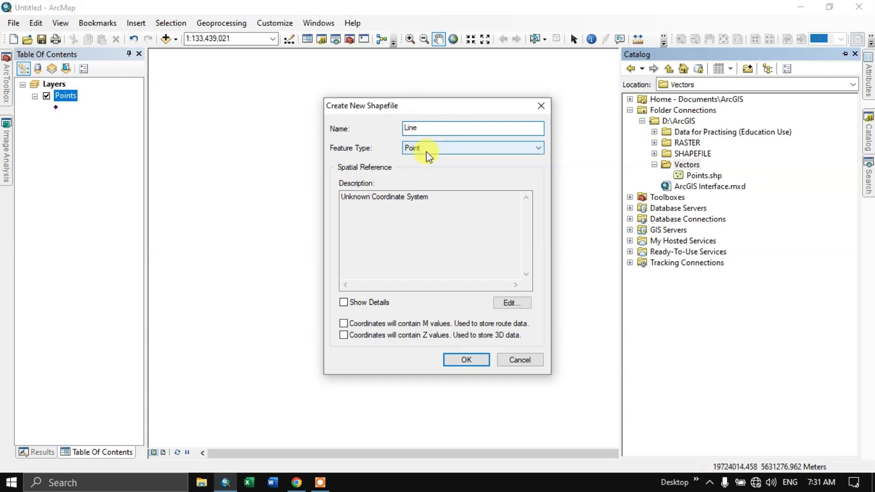
left_click(430, 148)
left_click(422, 167)
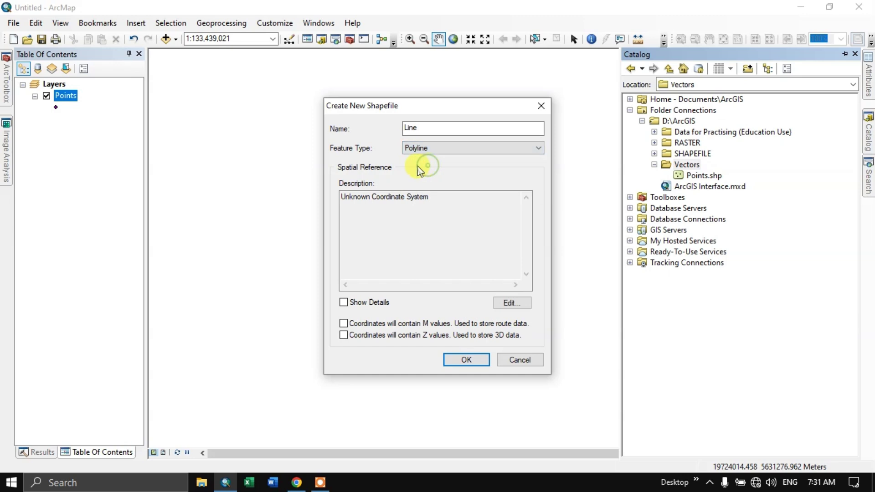
- Assign WGS 1984 UTM Zone 44N, create the Line shapefile, and hide the Catalog
left_click(503, 305)
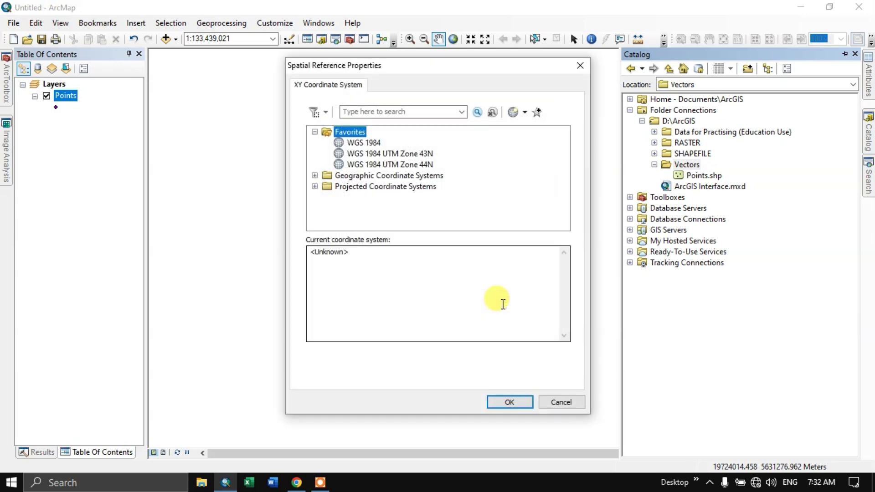
left_click(409, 163)
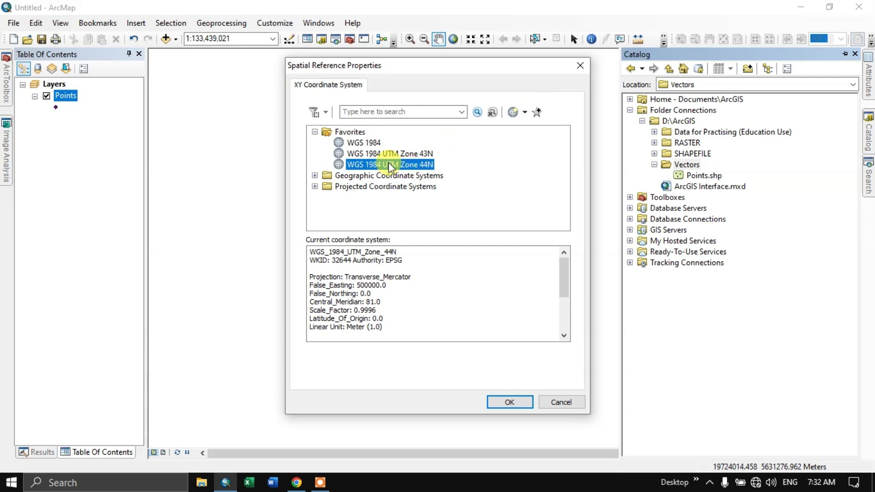
left_click(512, 403)
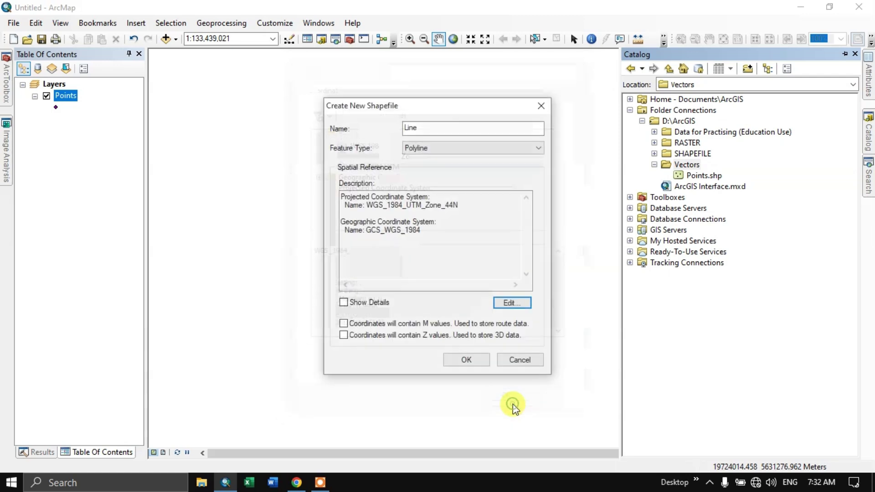
left_click(465, 360)
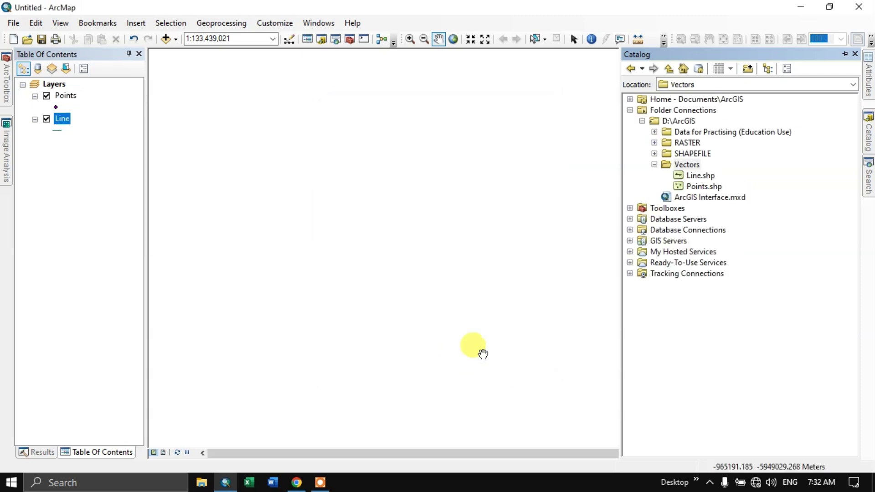
left_click(63, 129)
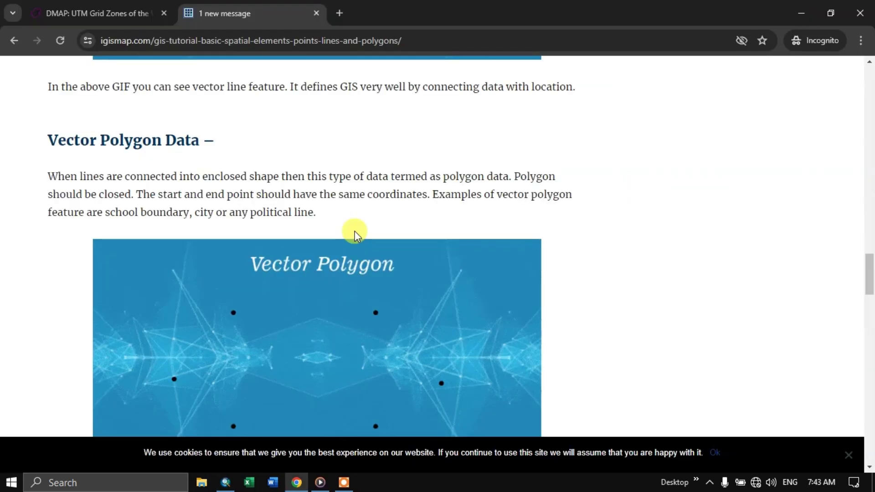
- Scroll the igismap tutorial to the Vector Polygon Data section and its polygon GIF
scroll(355, 231, "down", 1)
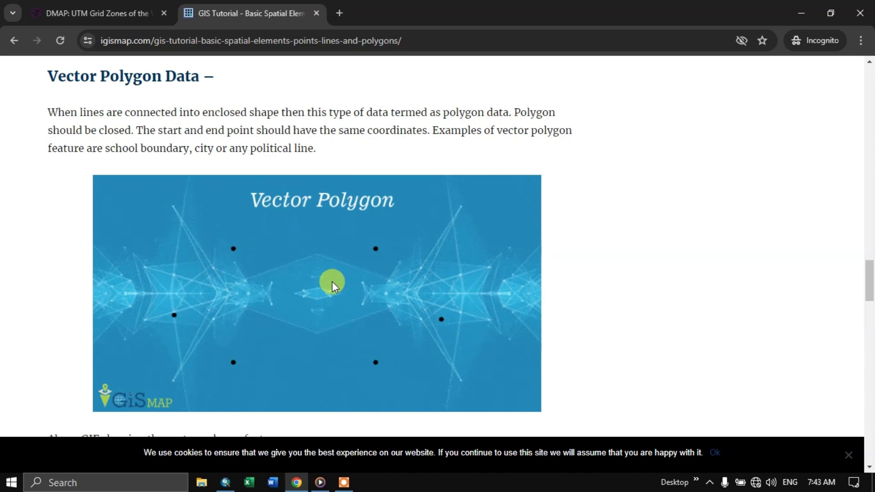
scroll(334, 253, "up", 7)
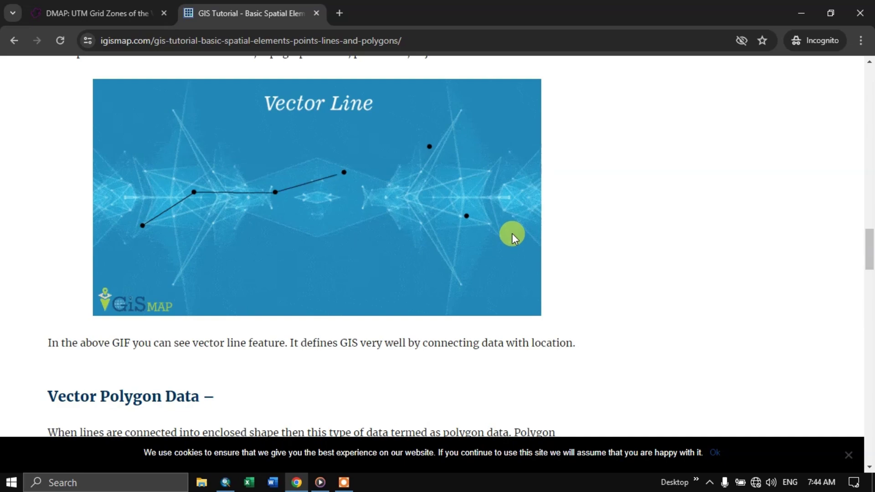
scroll(437, 246, "down", 7)
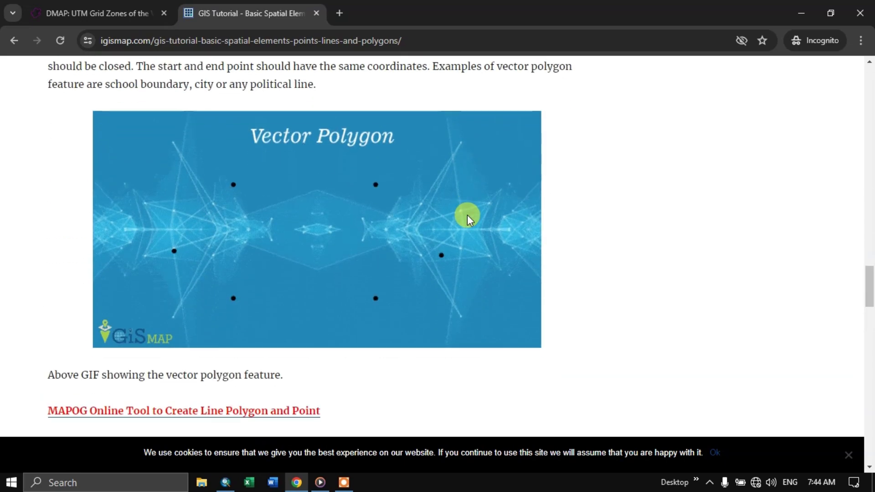
scroll(542, 233, "up", 1)
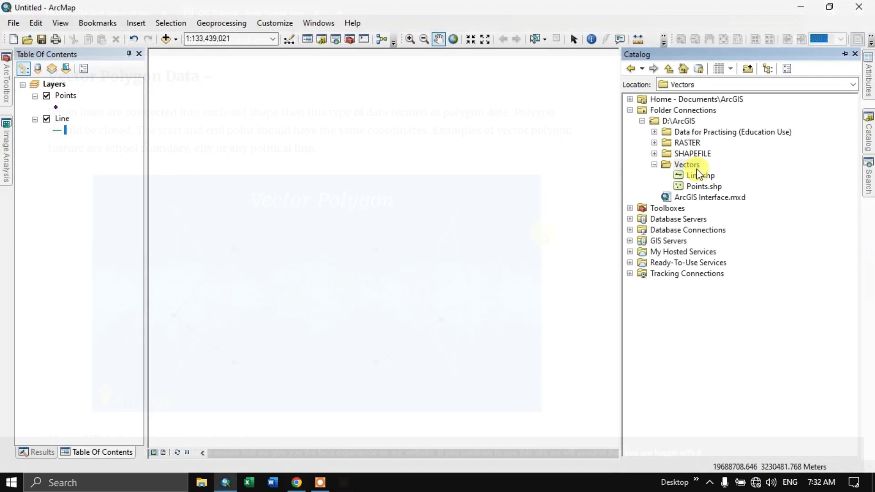
- Create a Polygon-type shapefile named Polygons in Vectors with WGS 1984 UTM Zone 44N
right_click(694, 165)
mouse_move(723, 247)
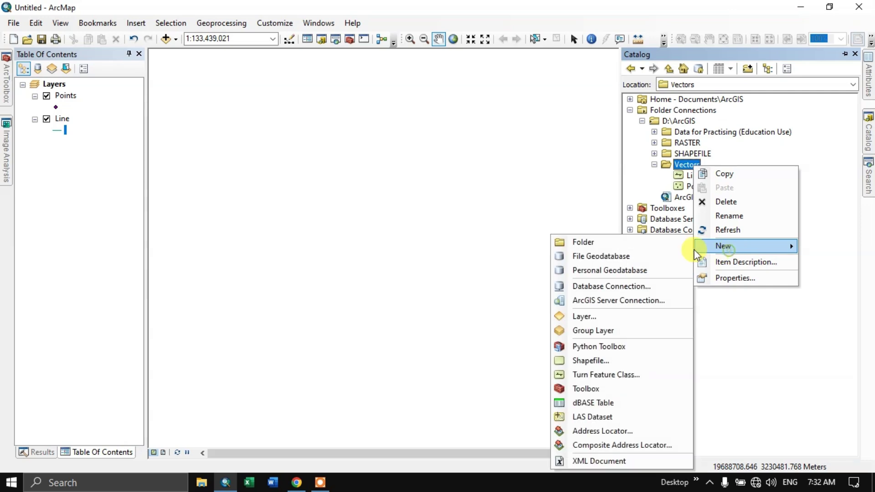
left_click(584, 362)
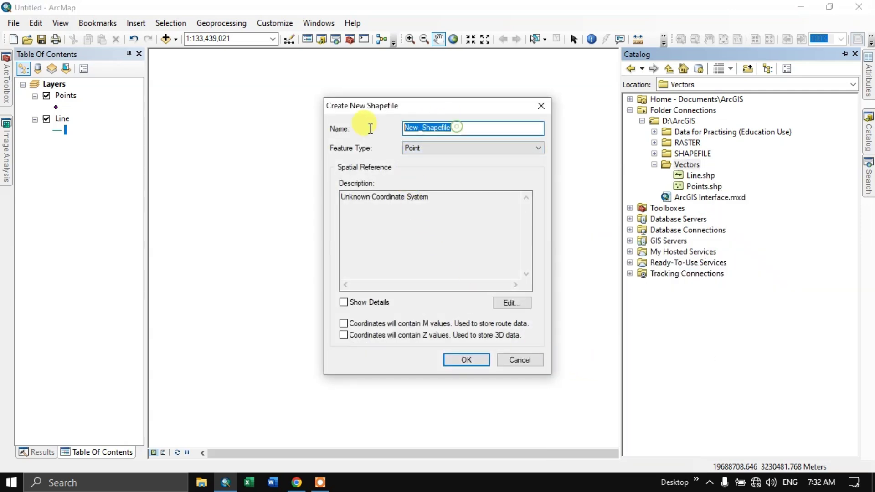
type("Polygons")
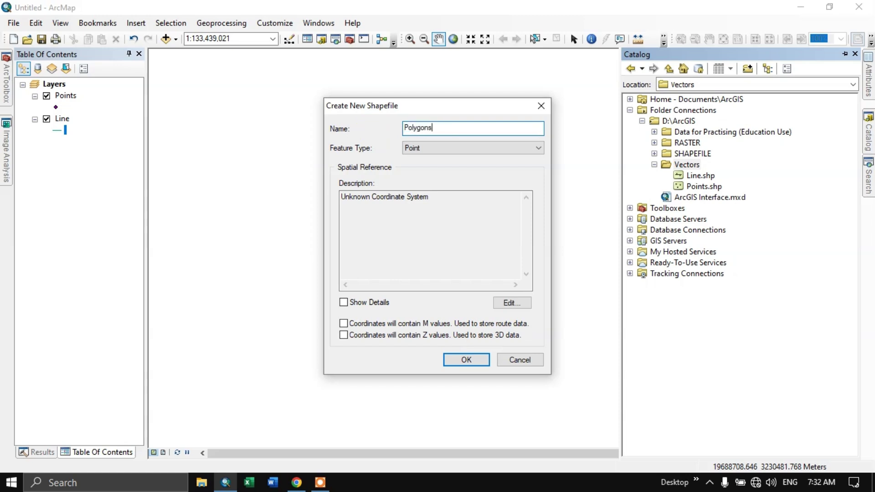
left_click(416, 148)
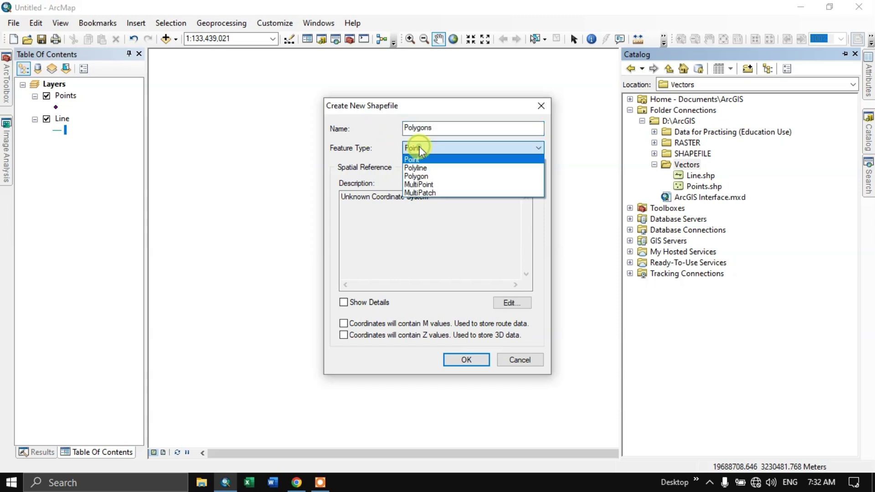
left_click(420, 180)
left_click(512, 303)
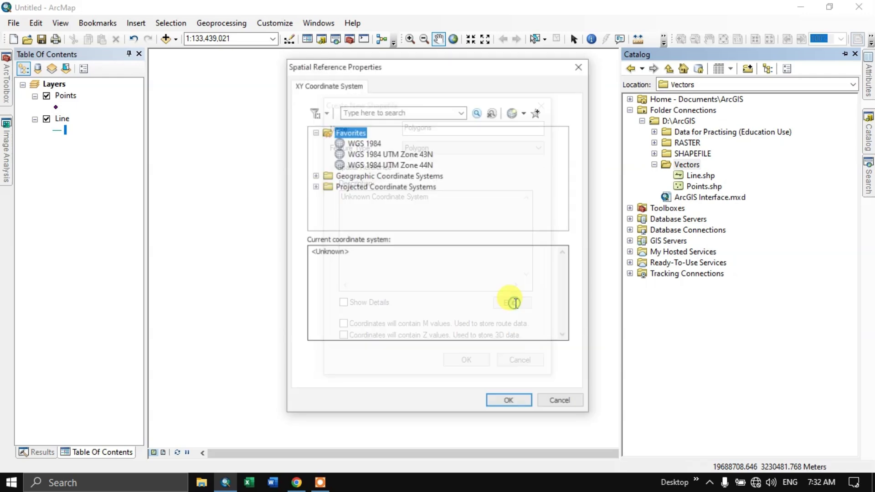
left_click(391, 163)
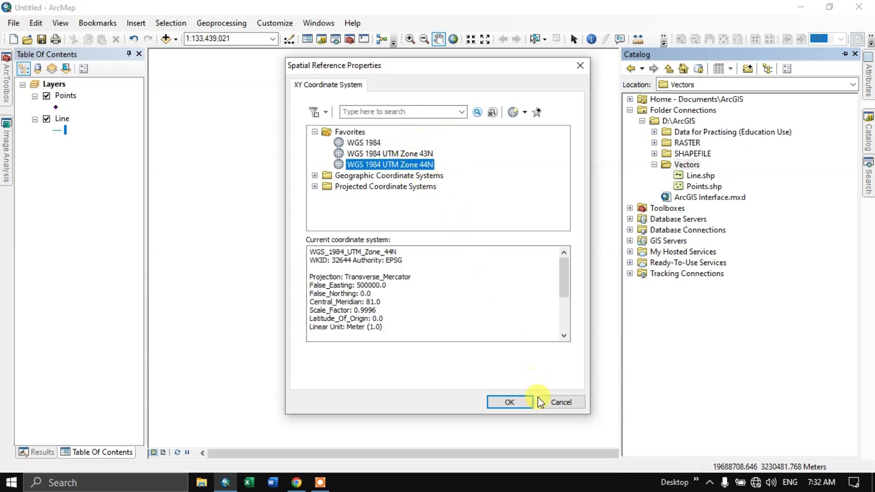
left_click(522, 403)
left_click(479, 358)
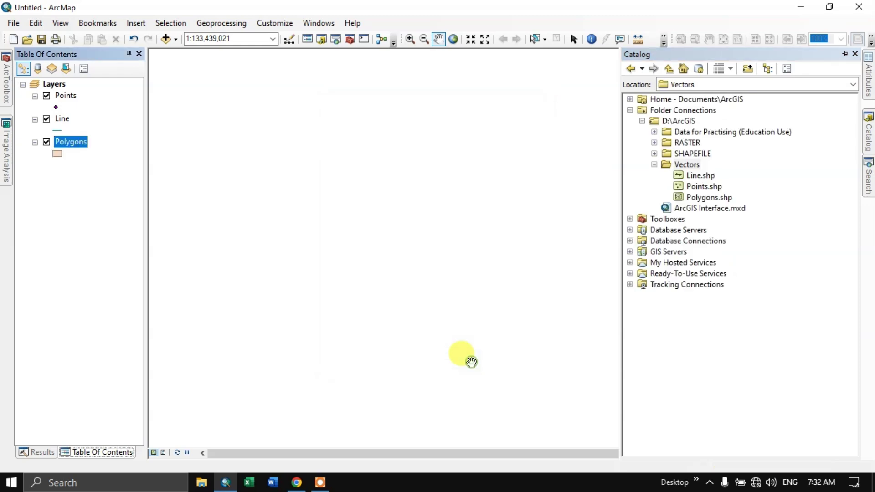
left_click(68, 96)
left_click(67, 119)
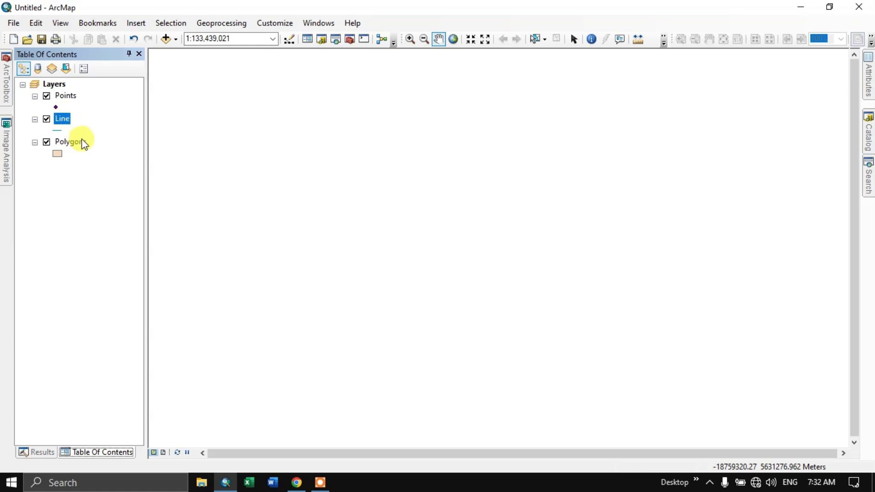
left_click(70, 143)
left_click(64, 95)
left_click(64, 119)
left_click(69, 143)
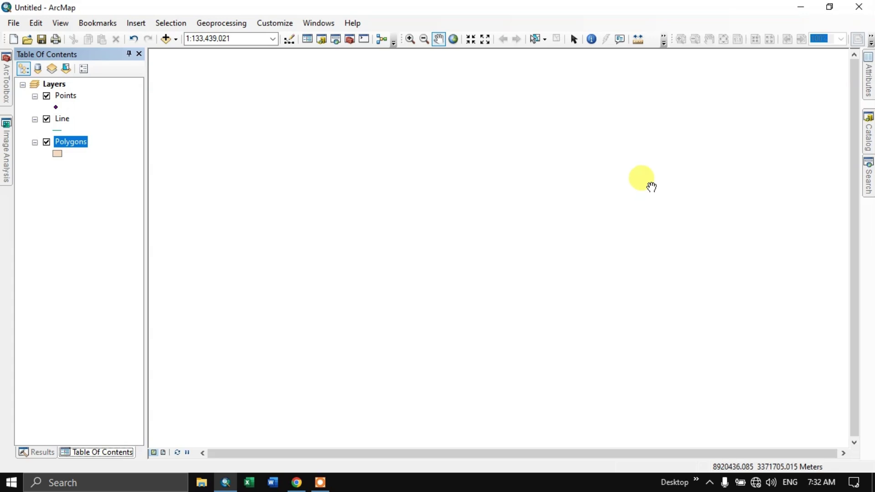